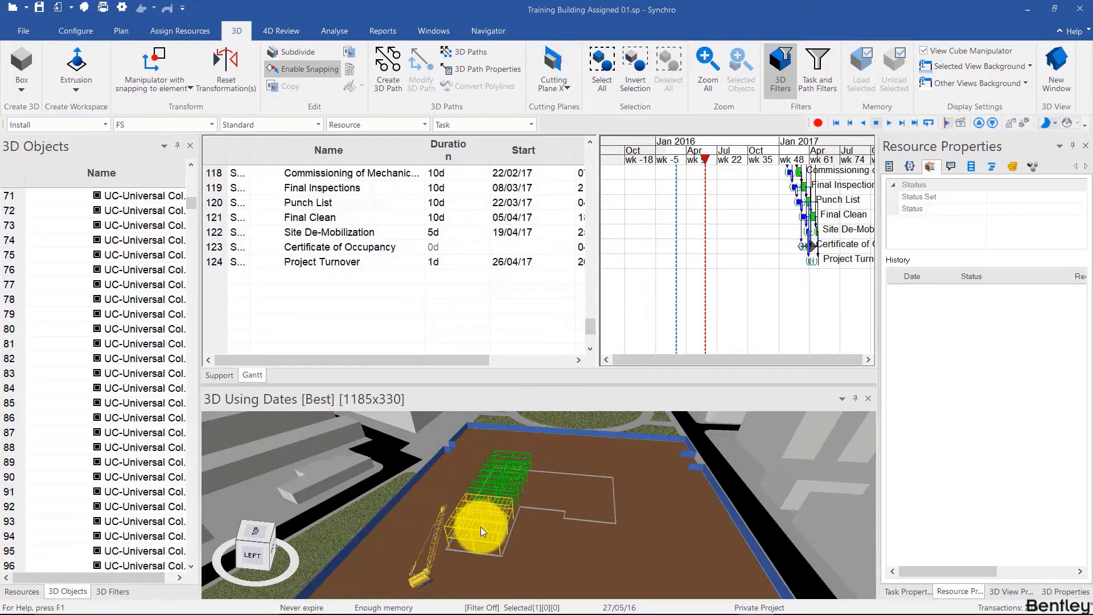
Step: Zoom the 3D view in on the yellow and green steel framework
scroll(479, 527, "up", 5)
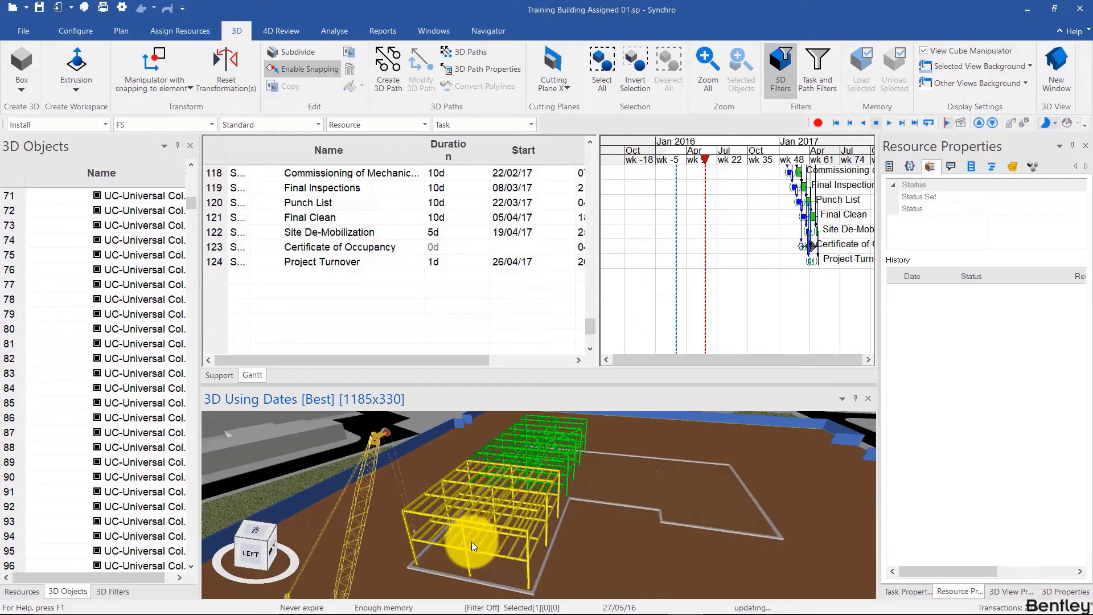
Step: Select the tasks that a steel column in the model is assigned to
left_click(464, 544)
right_click(466, 542)
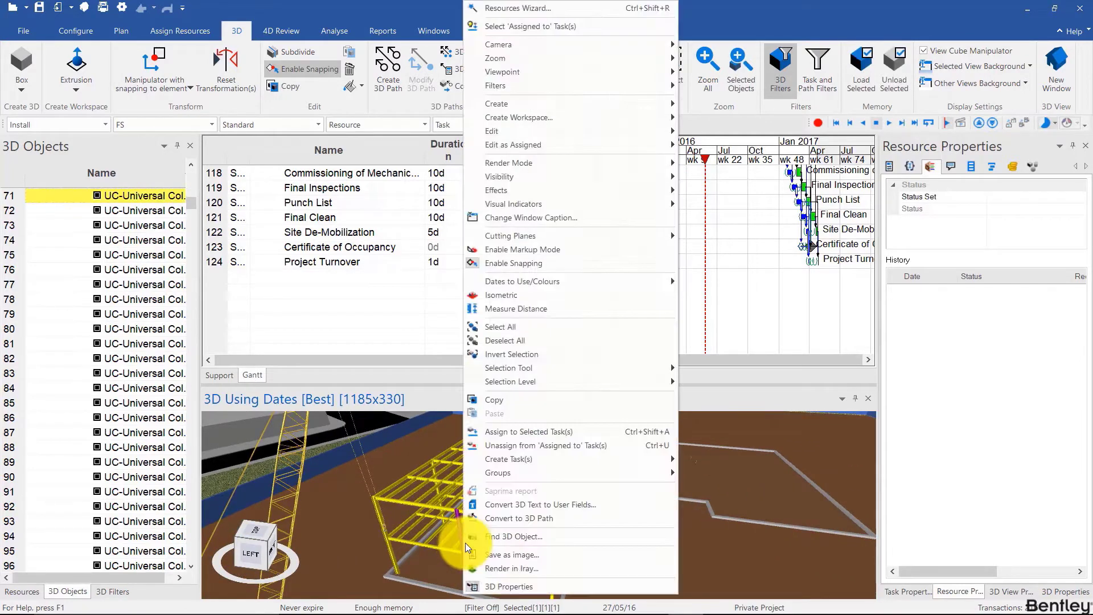
left_click(535, 28)
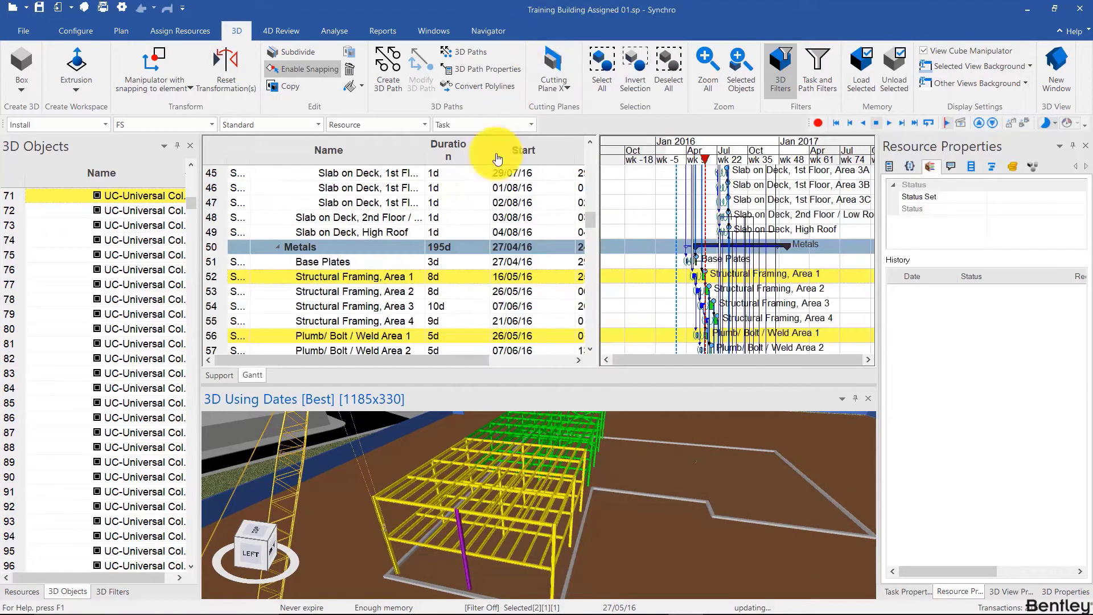
Step: Select the Structural Framing, Area 2 task, then pick the crawler crane in the model
scroll(397, 287, "down", 1)
left_click(391, 281)
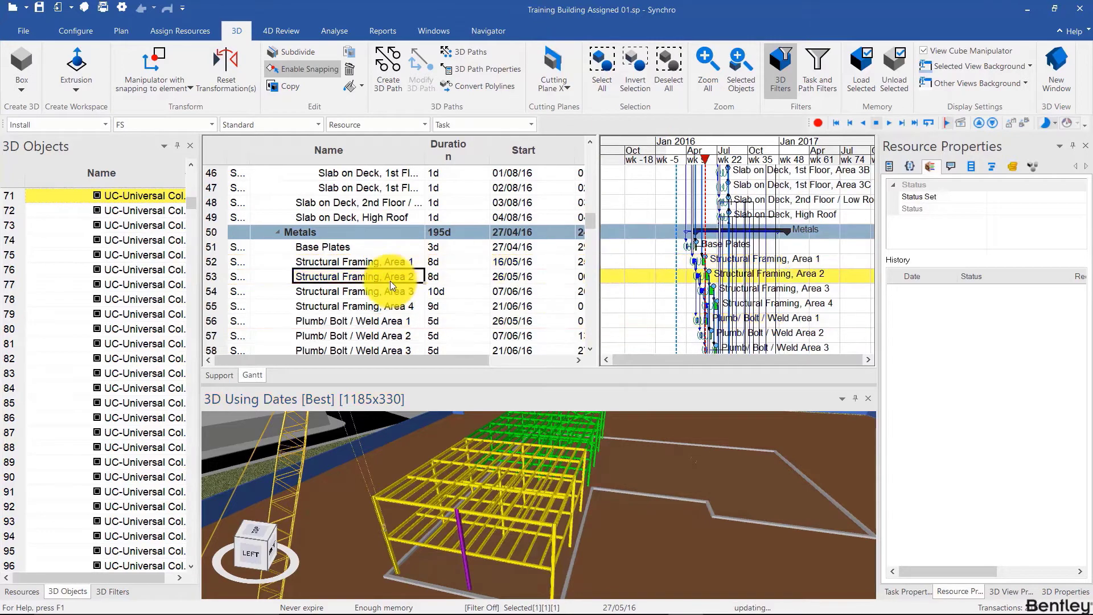
scroll(391, 281, "down", 1)
scroll(453, 448, "down", 2)
left_click_drag(453, 448, 415, 561)
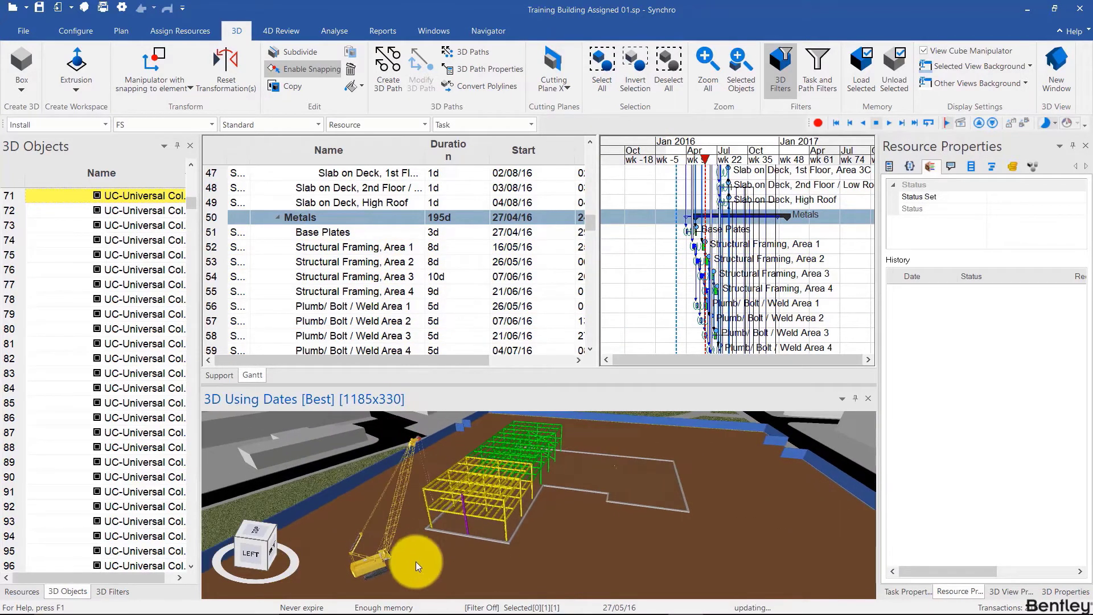
left_click(377, 557)
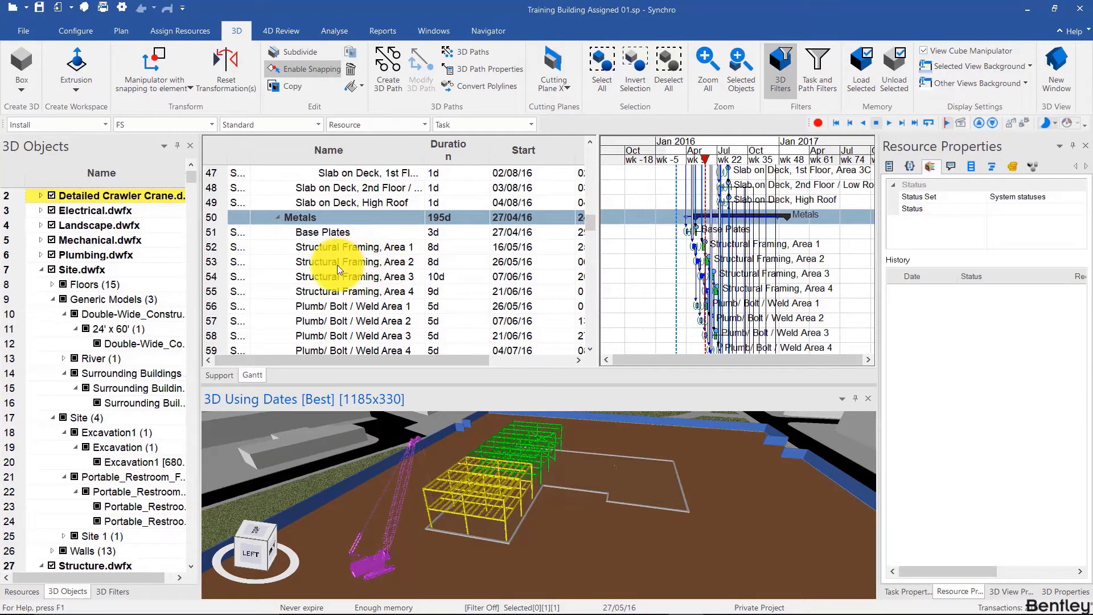
Step: Set the appearance profile to Temporary and select Structural Framing Areas 1 through 4
left_click(103, 123)
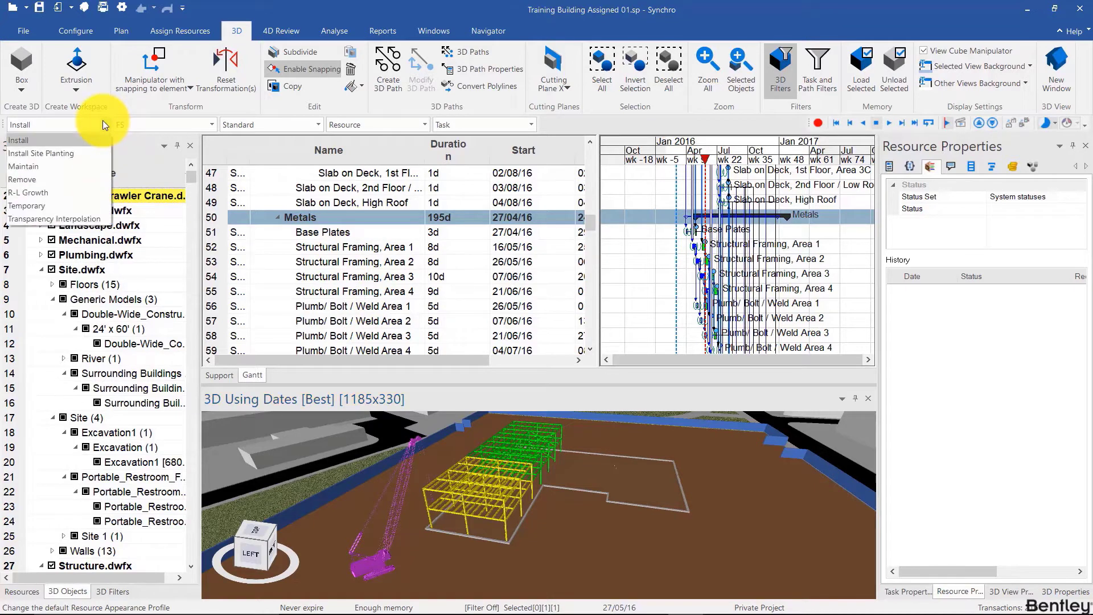
left_click(80, 209)
left_click(328, 248)
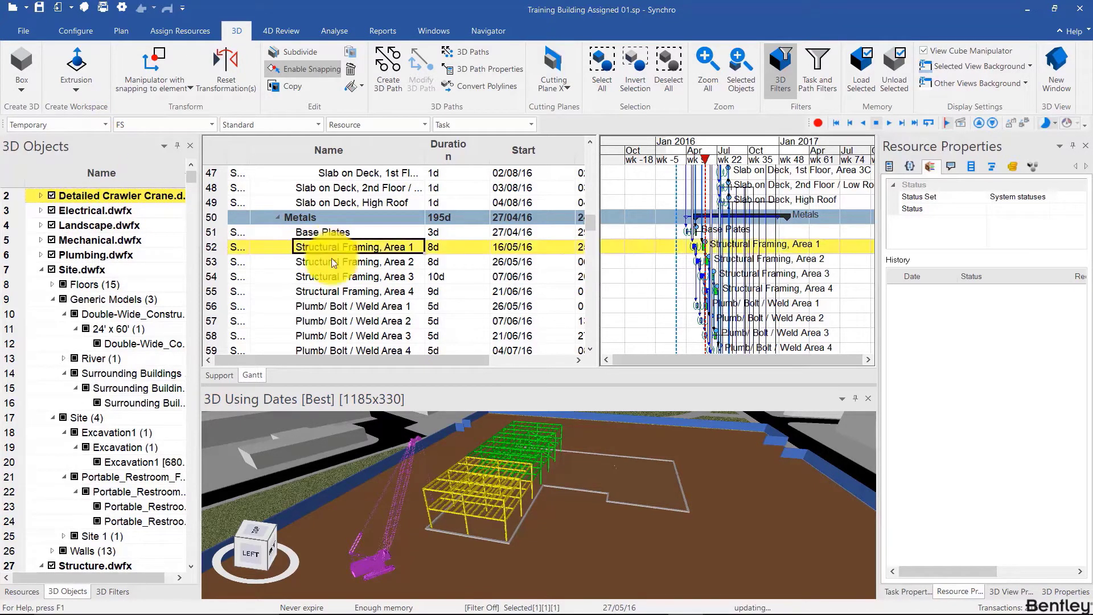
left_click(336, 295, "shift")
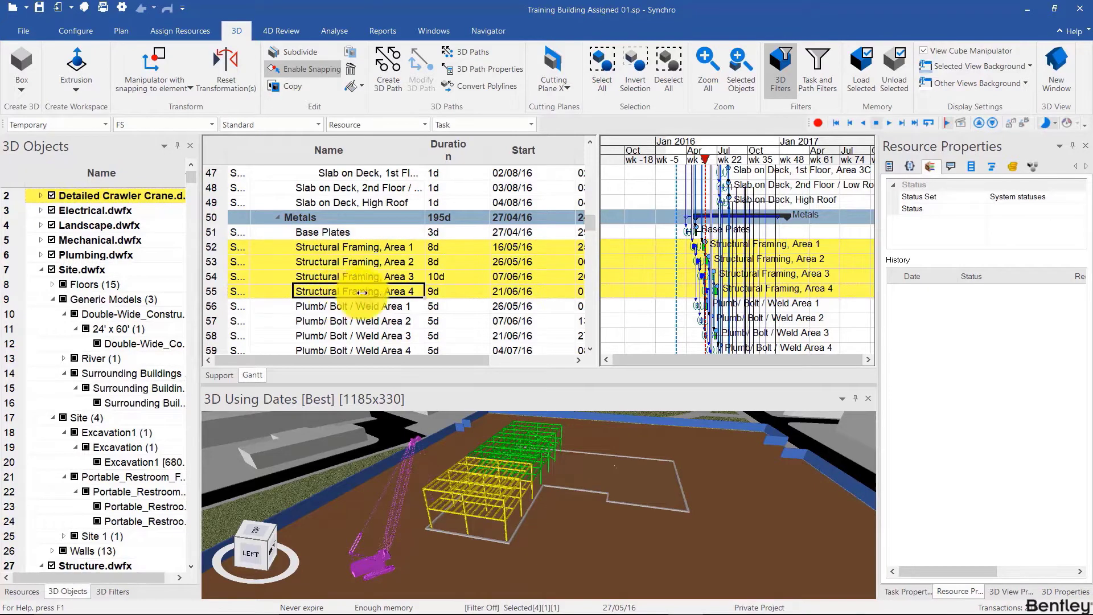
Step: Check the crane's Temporary colour in the 3D view, then undo the assignment
left_click(512, 487)
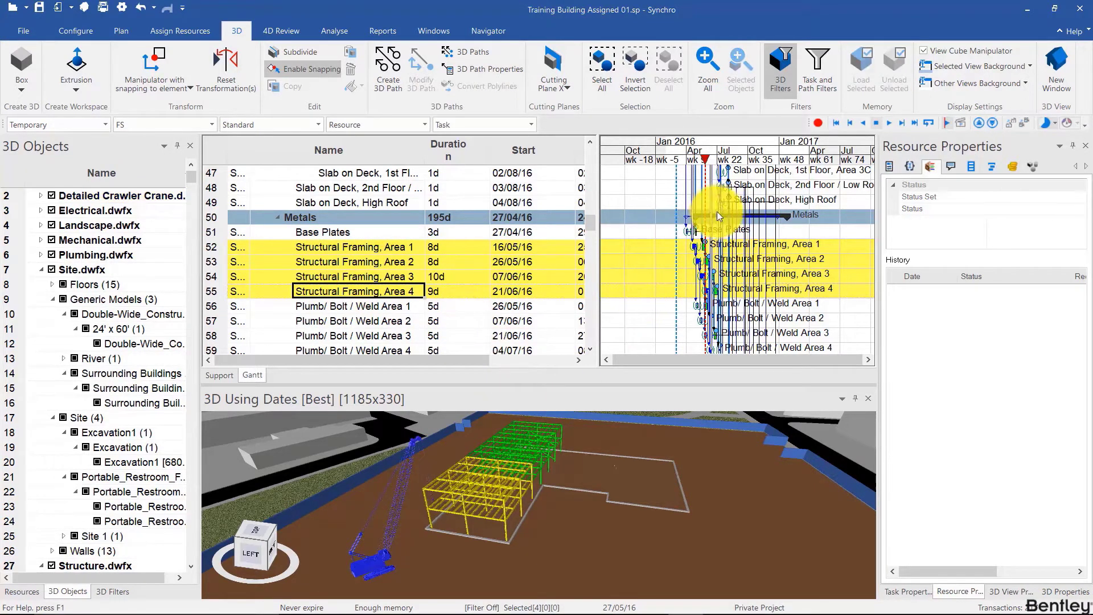
left_click_drag(495, 482, 483, 485)
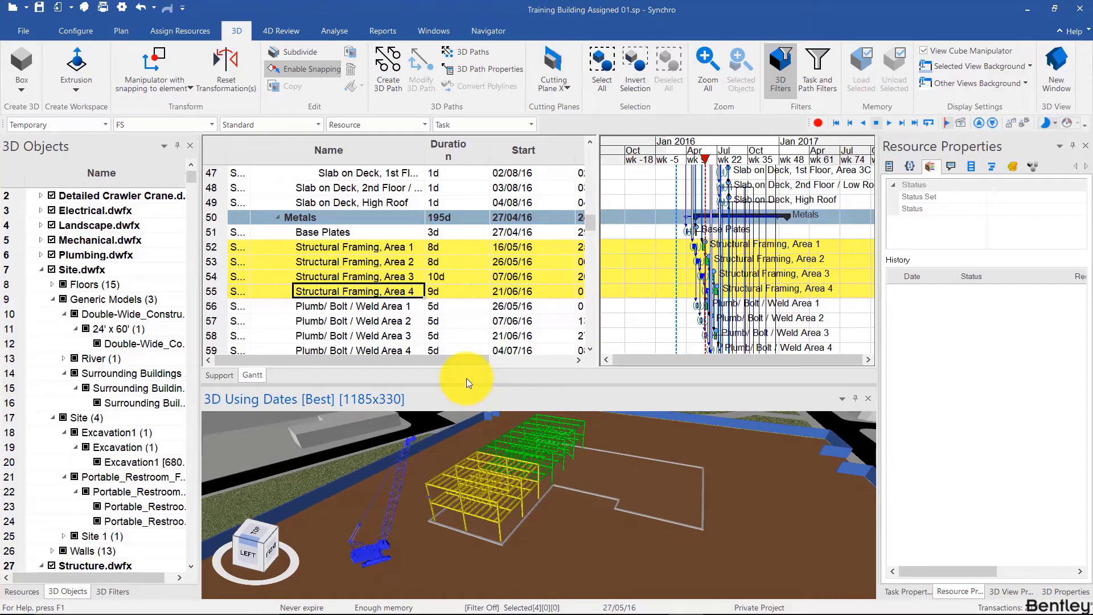
key("ctrl+z")
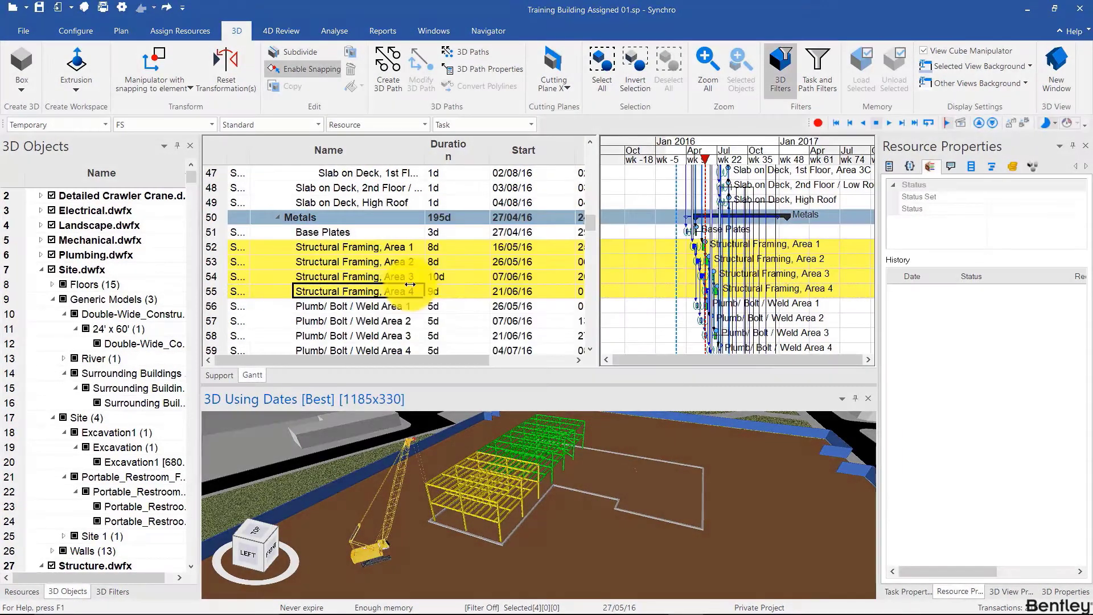
Step: Add a Temporary-type appearance profile named Equipment that keeps original colour while active
left_click(488, 31)
left_click(281, 59)
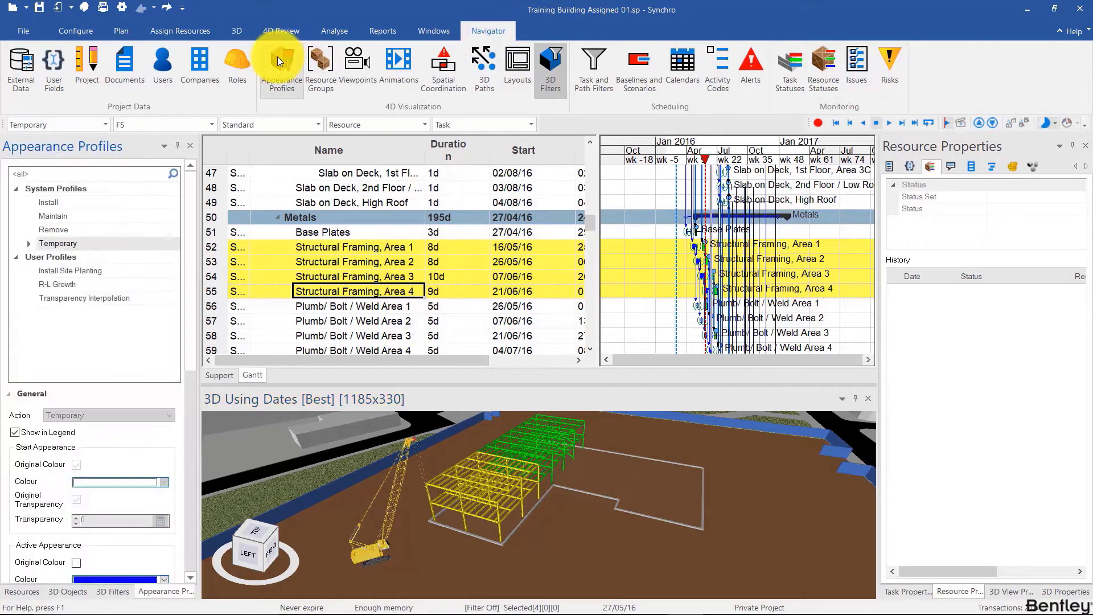
right_click(62, 243)
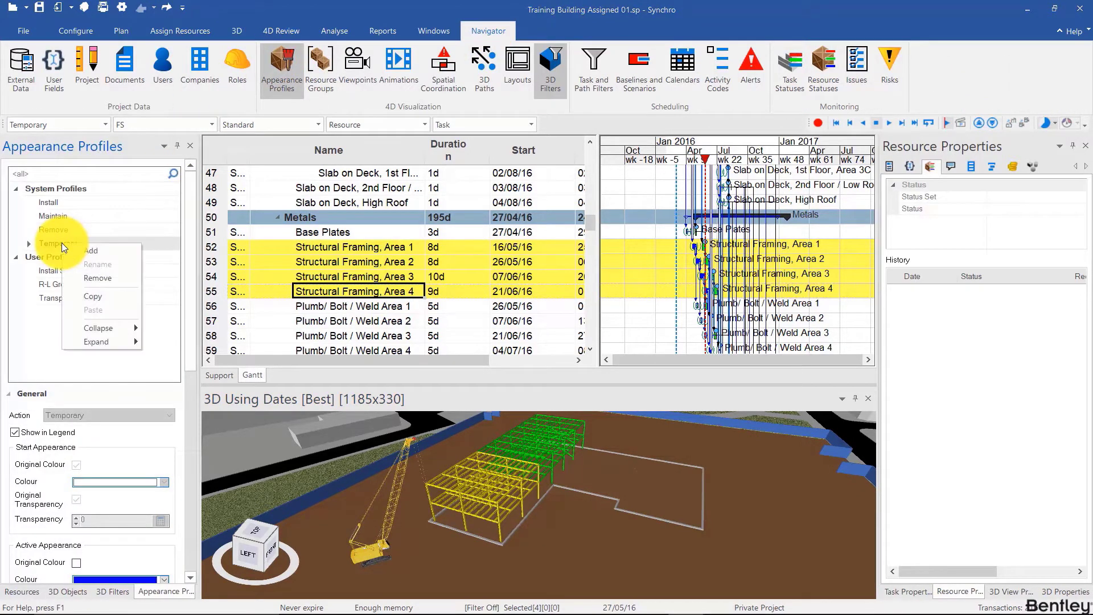
left_click(79, 249)
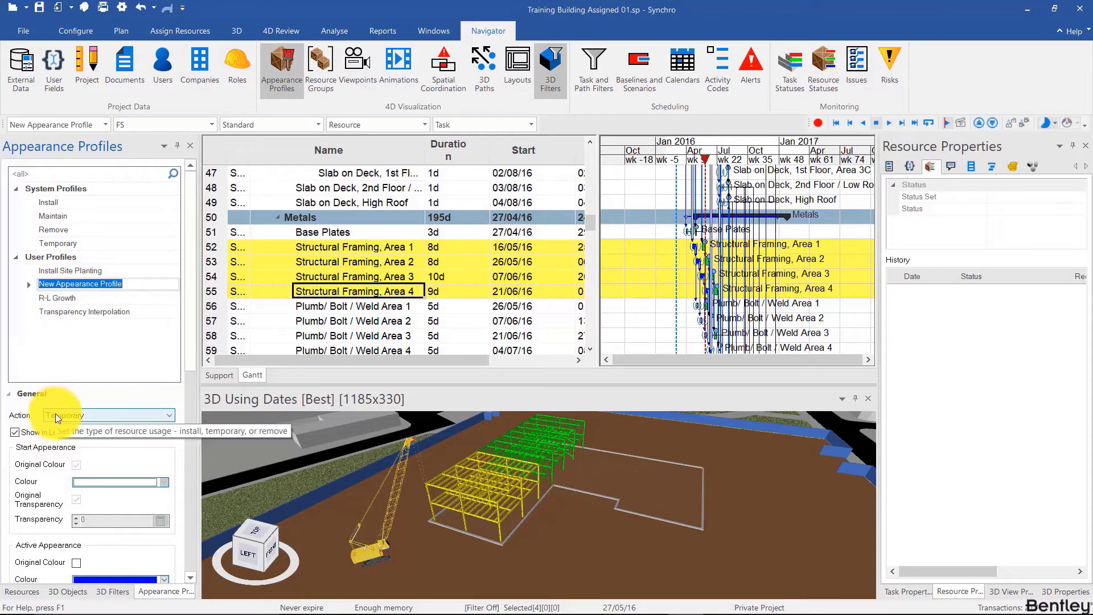
type("Equ")
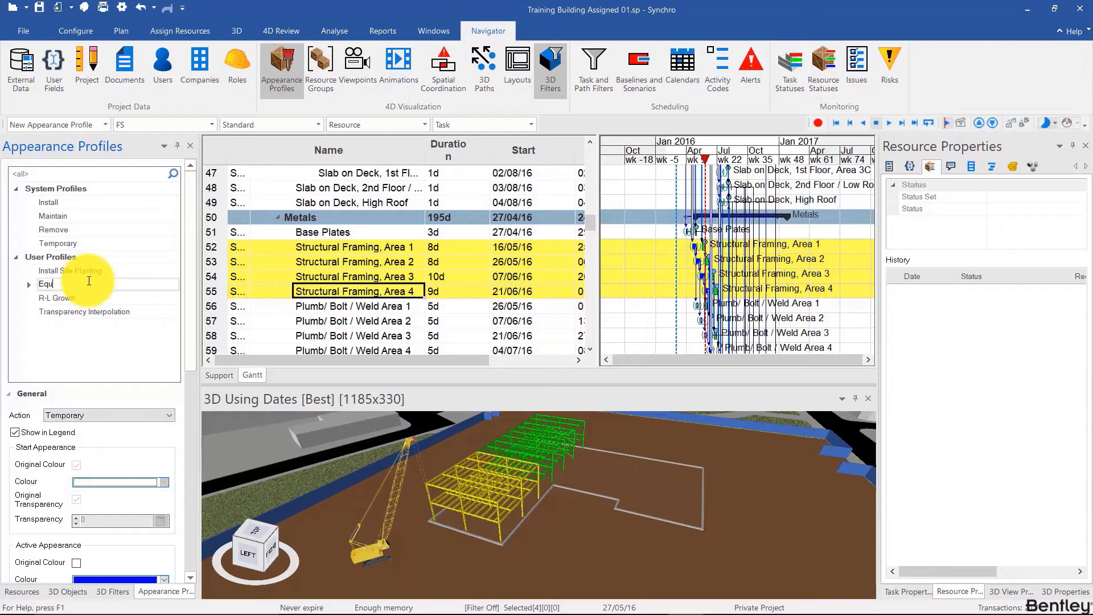
type("ipment")
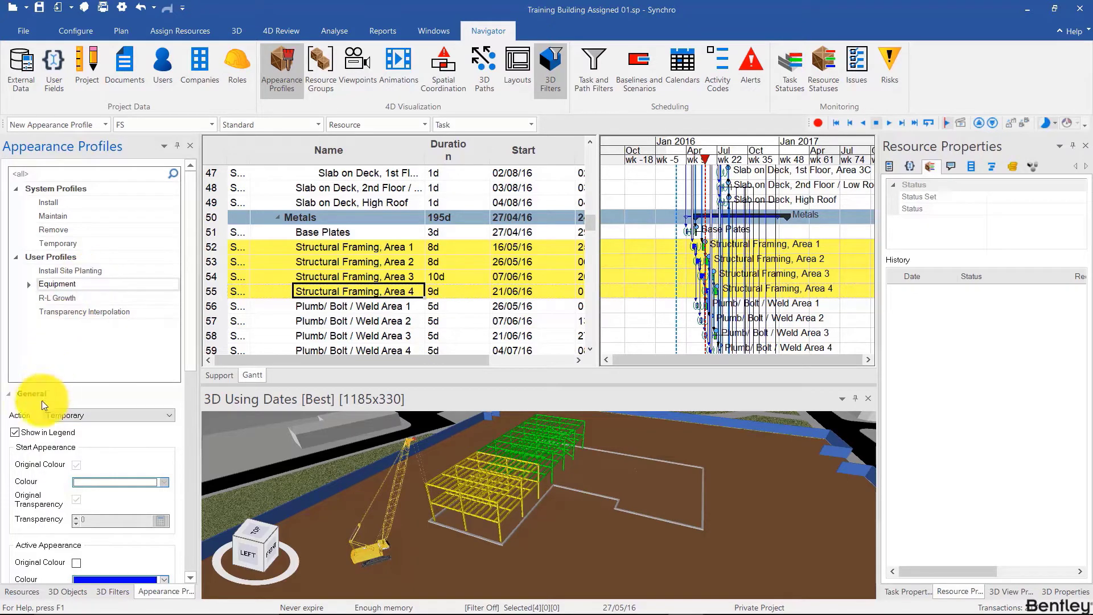
key("Return")
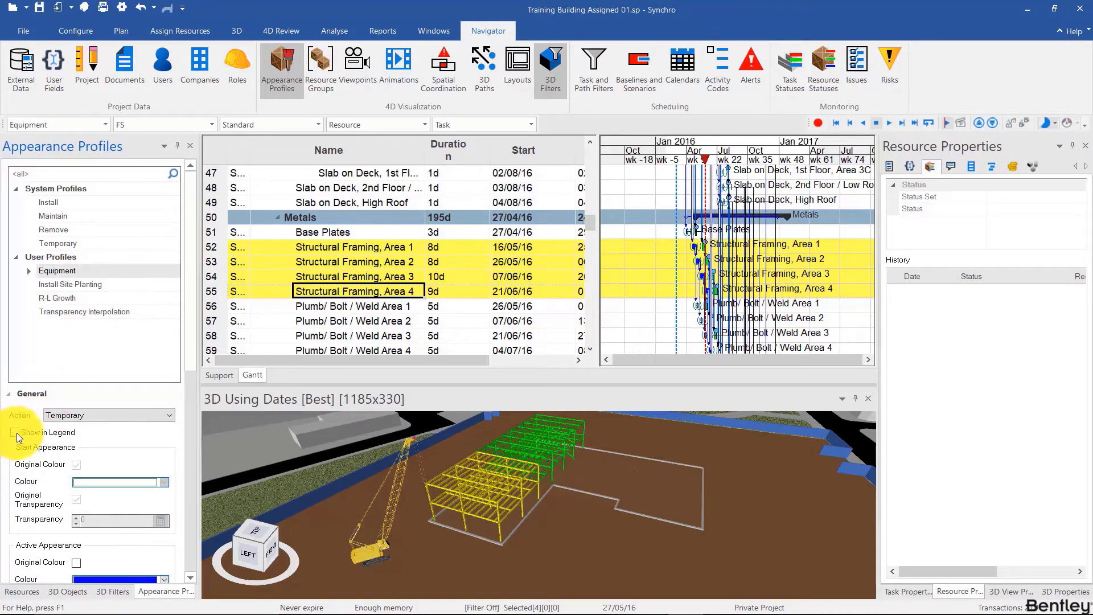
scroll(23, 390, "down", 1)
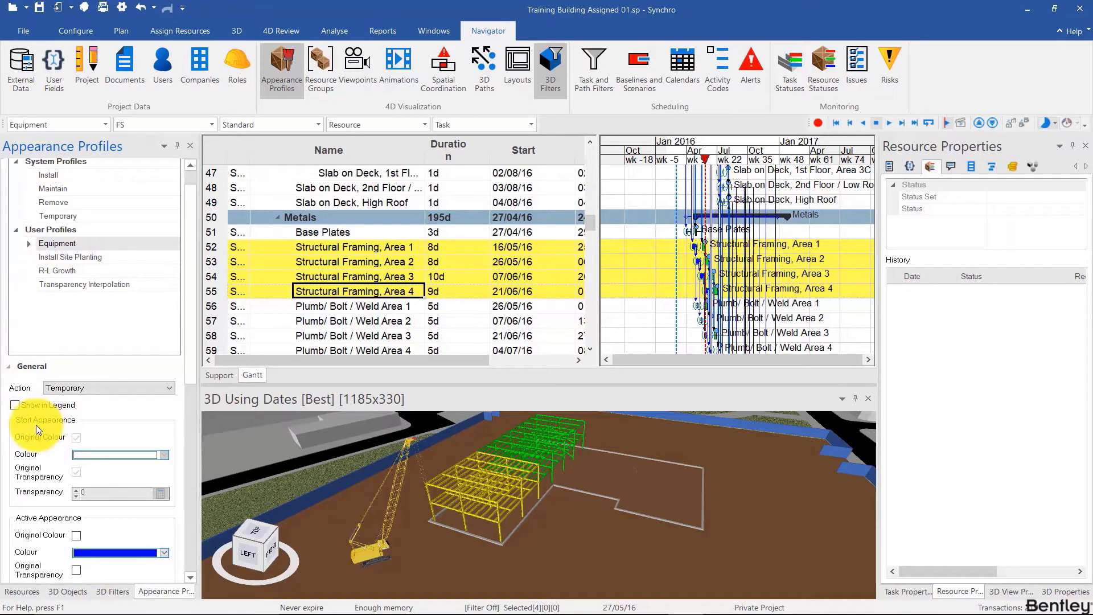
left_click(76, 537)
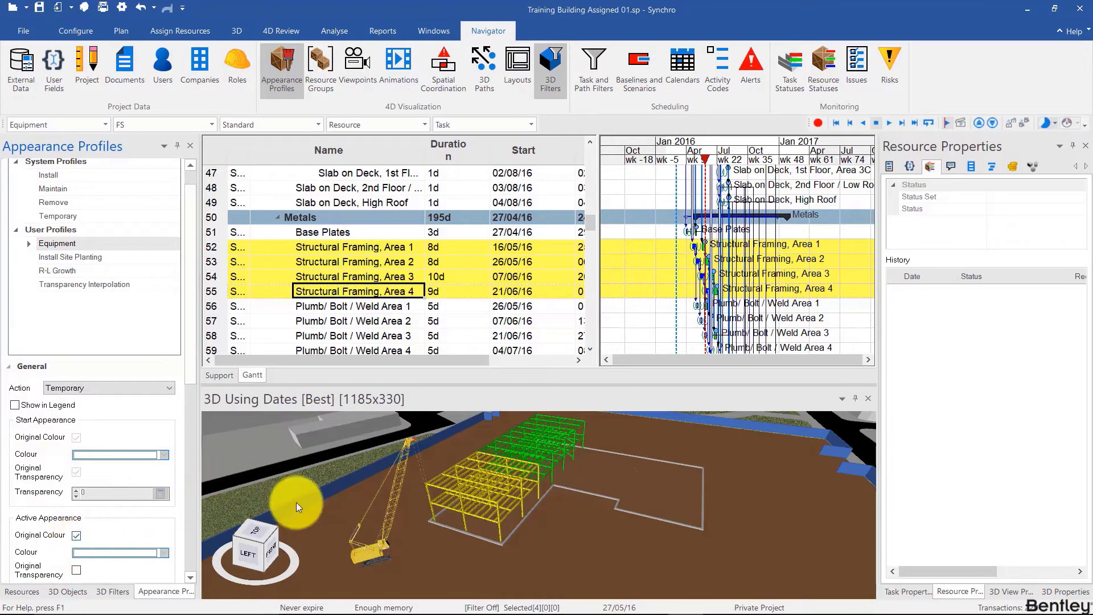
Step: Assign the crane to Structural Framing Areas 1–4, then scrub the focus date from mid-May into framing
left_click(369, 555)
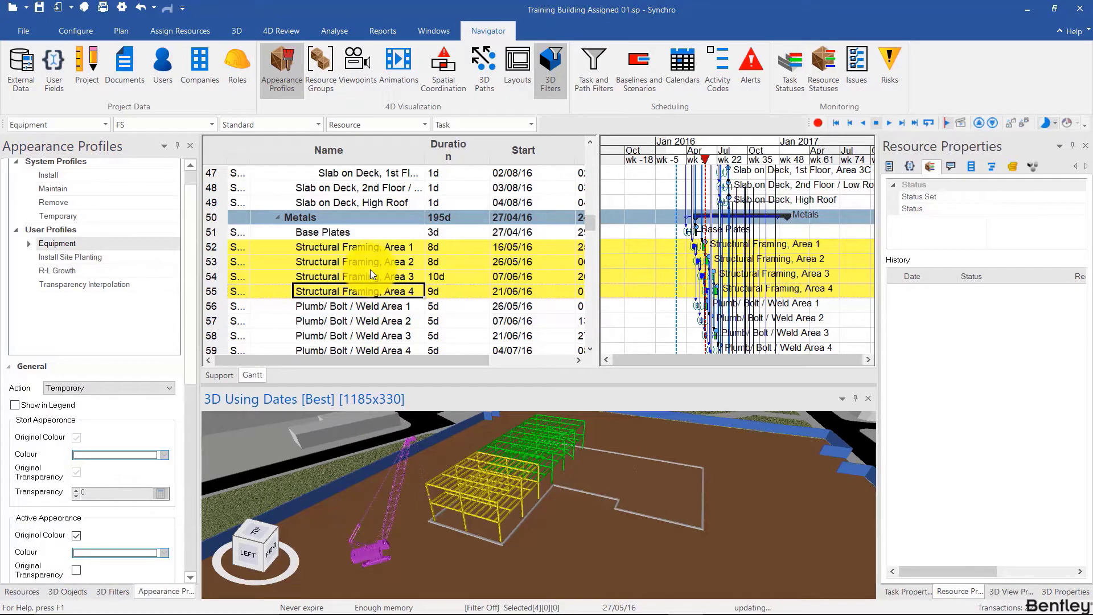
key("Escape")
left_click(711, 257)
scroll(710, 257, "up", 5, "ctrl")
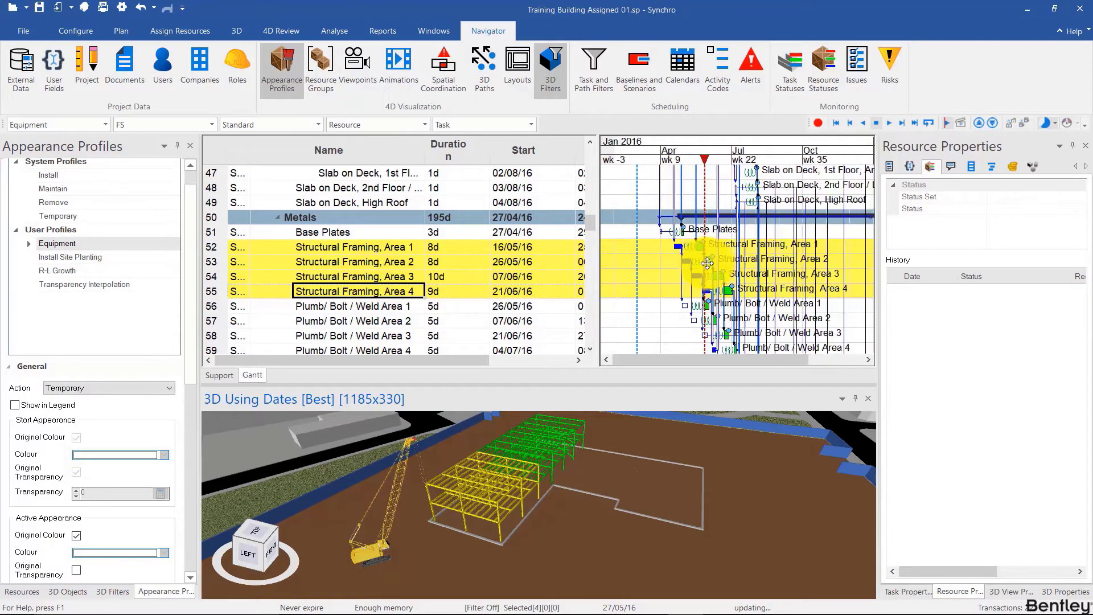
left_click(648, 160)
mouse_move(648, 159)
left_mouse_down()
mouse_move(745, 169)
mouse_move(664, 172)
mouse_move(678, 172)
left_mouse_up()
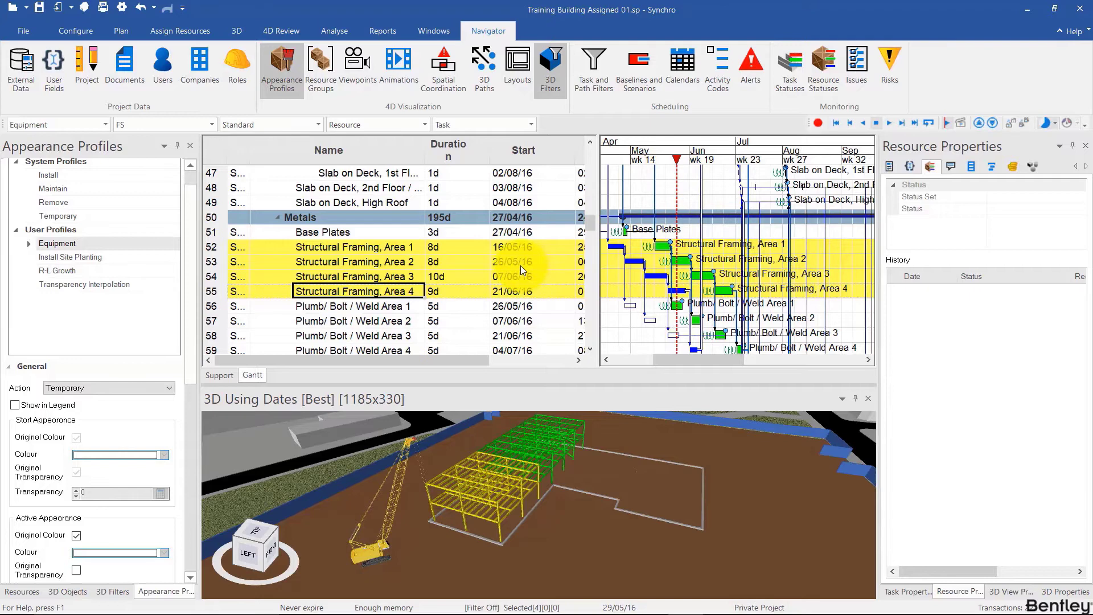
Step: Give the crane a simple move handle and choose Simple Manipulator on the 3D ribbon
left_click(378, 547)
right_click(378, 548)
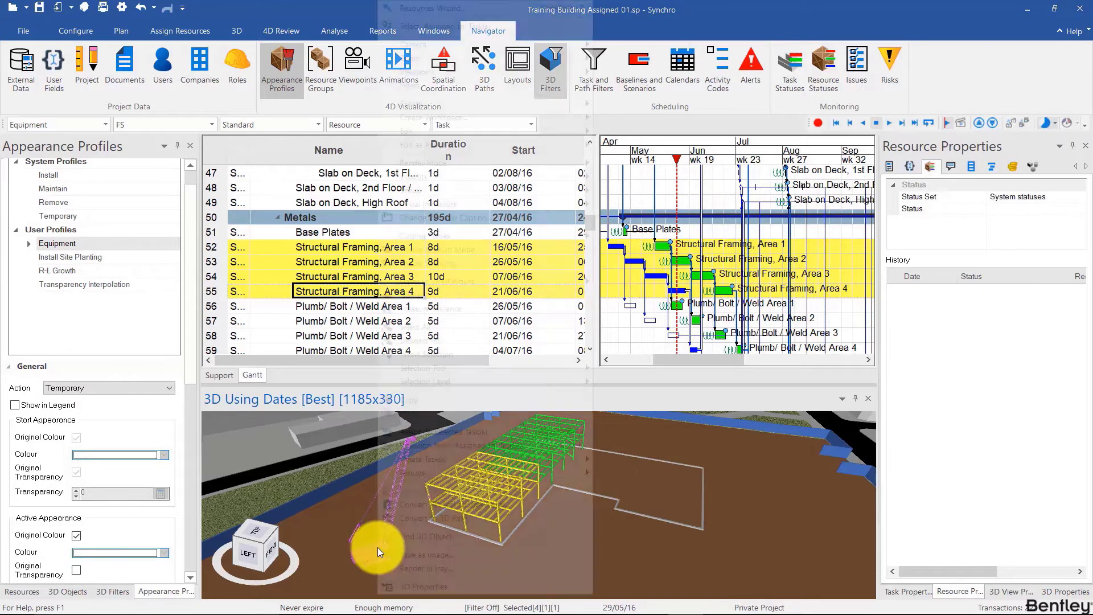
mouse_move(461, 129)
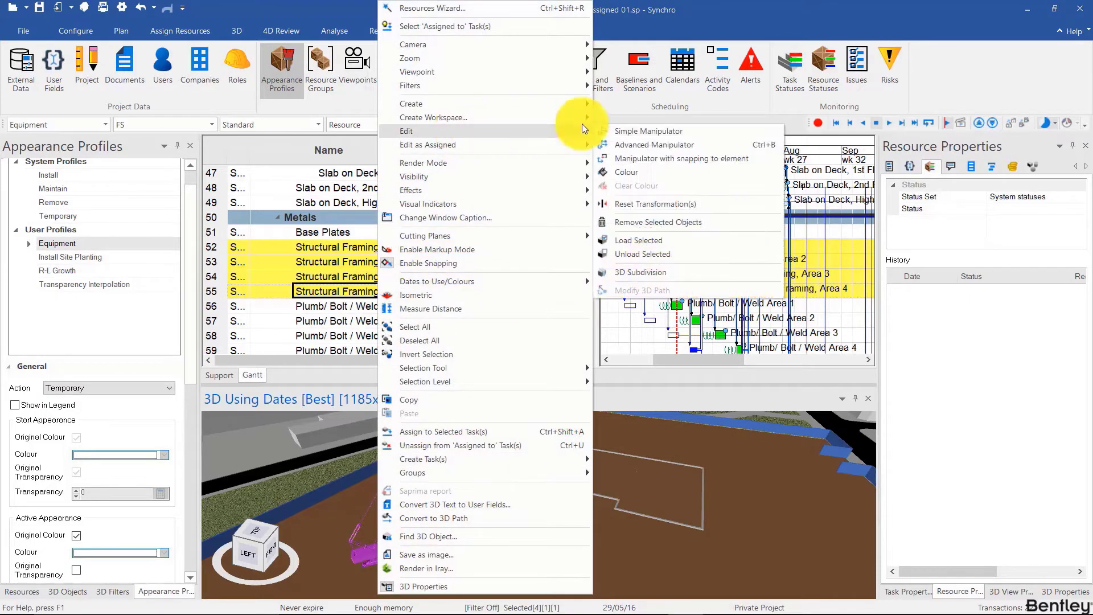
left_click(652, 133)
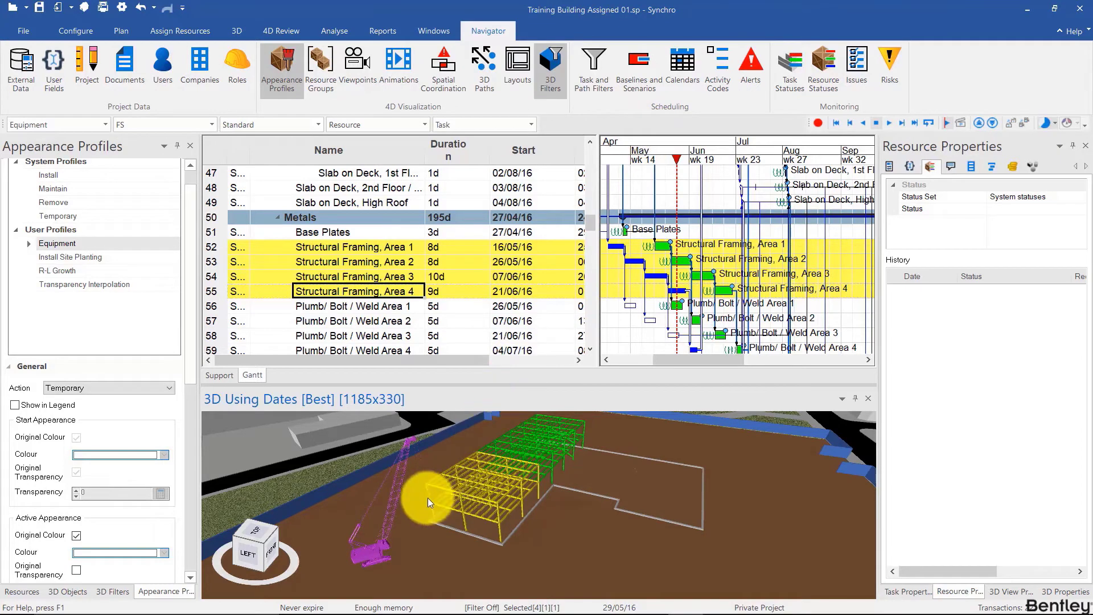
left_click(236, 31)
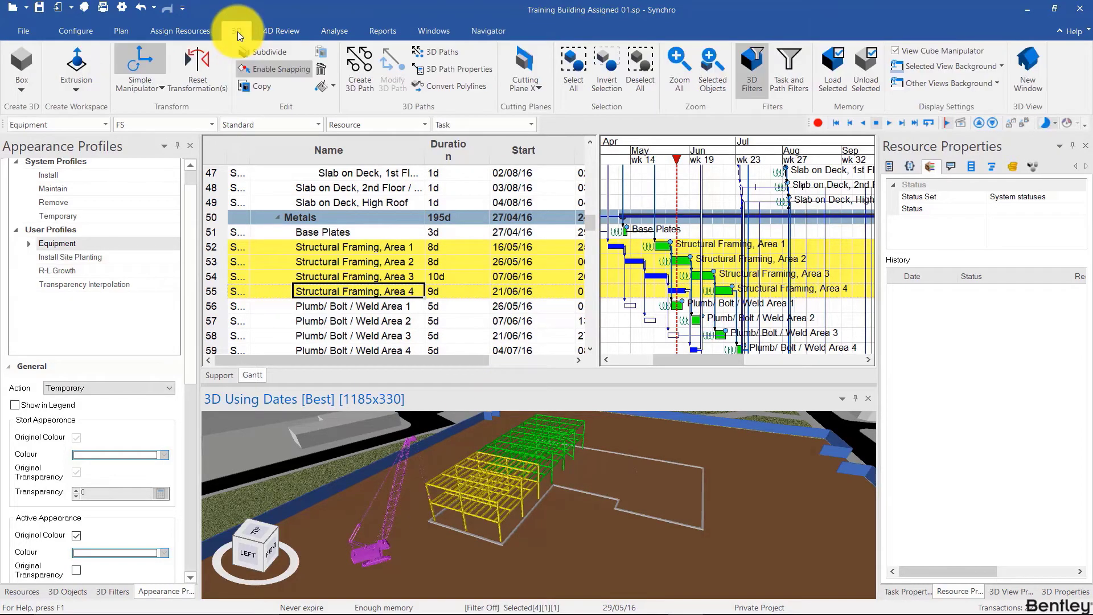
left_click(155, 89)
left_click(150, 125)
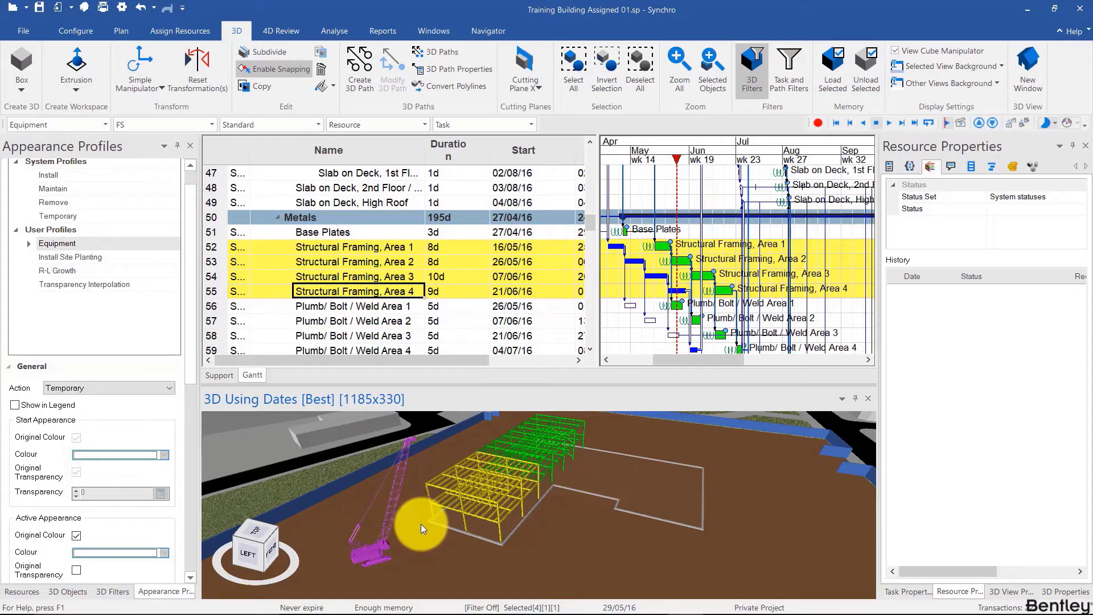
Step: Jump the focus date to the crane's assignment at 19/05/16
right_click(382, 539)
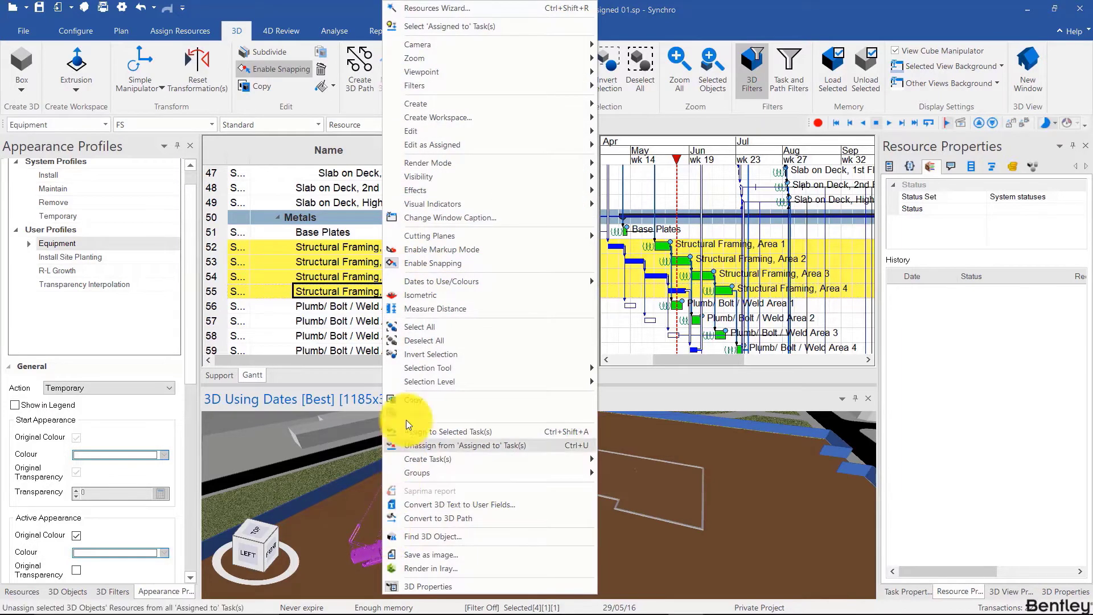
mouse_move(440, 146)
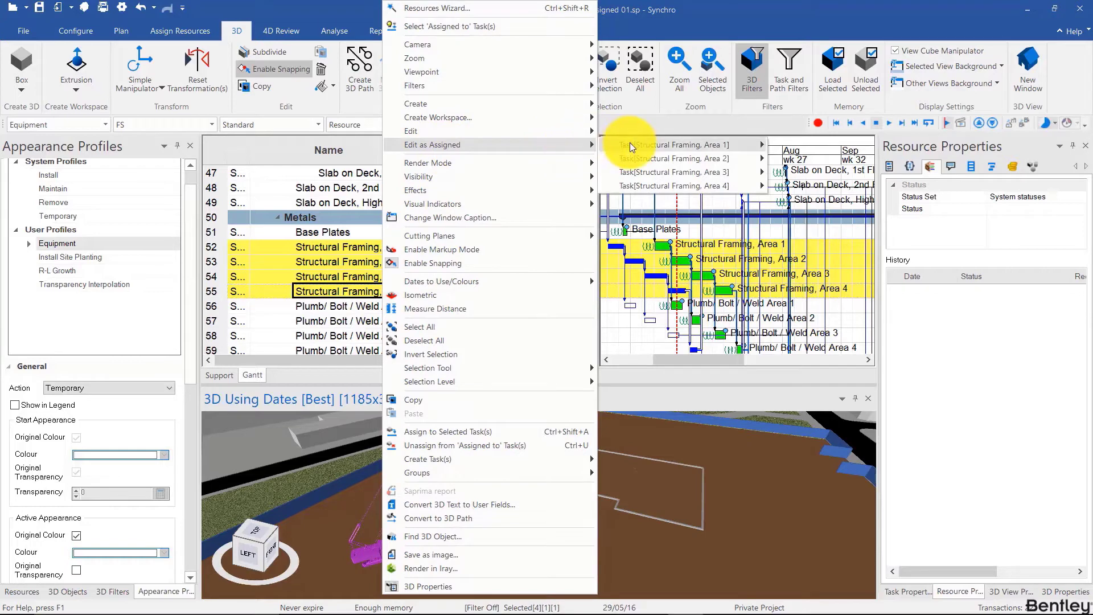
mouse_move(633, 143)
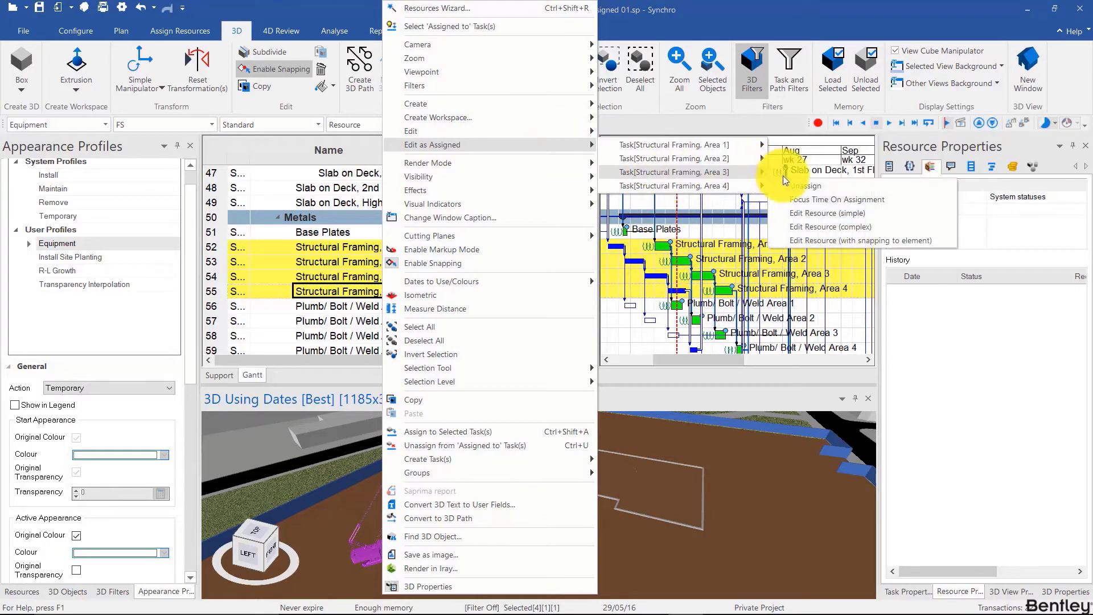
left_click(827, 147)
left_click(662, 157)
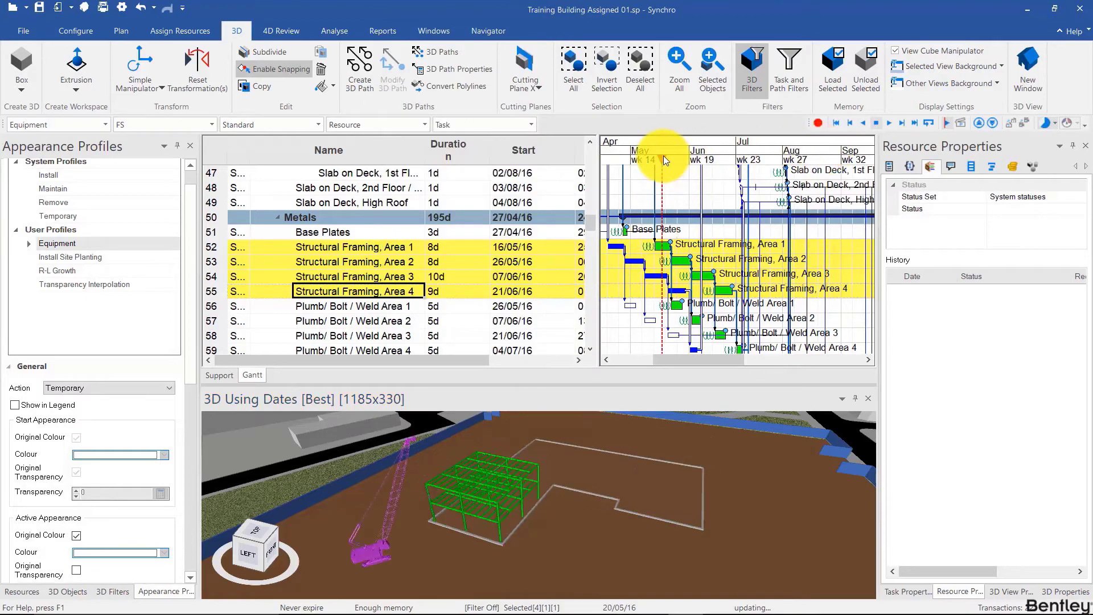
Step: Edit the crane as assigned to Structural Framing, Area 2 with the simple editor, viewed from above
right_click(384, 540)
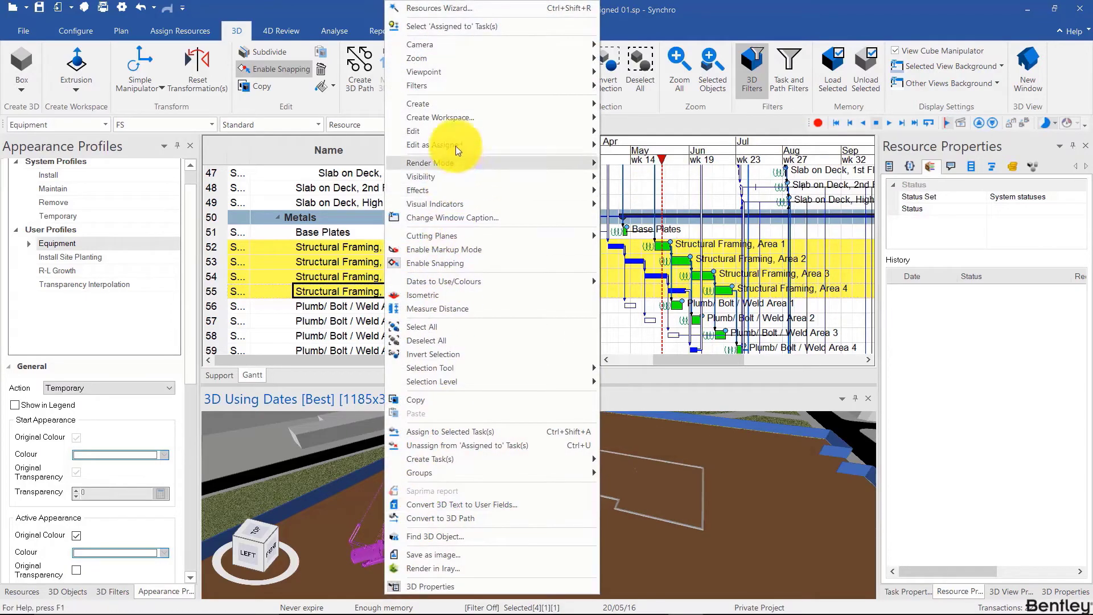
mouse_move(475, 145)
mouse_move(688, 161)
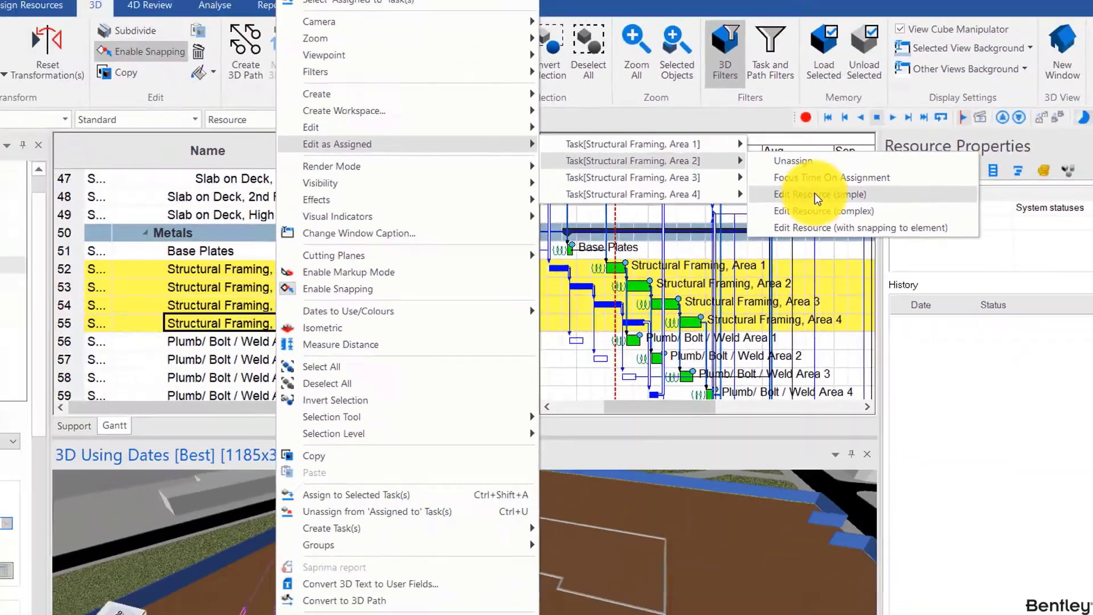
left_click(780, 220)
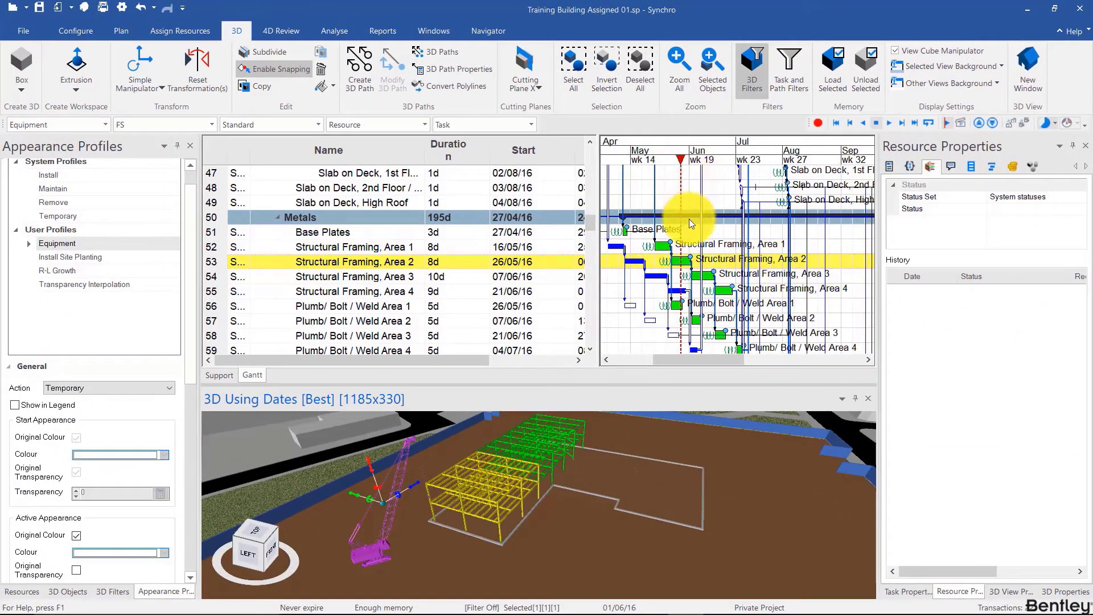
mouse_move(525, 480)
left_mouse_down()
mouse_move(524, 525)
mouse_move(426, 537)
mouse_move(363, 518)
mouse_move(432, 486)
mouse_move(512, 402)
mouse_move(509, 552)
mouse_move(512, 521)
mouse_move(484, 517)
mouse_move(514, 464)
mouse_move(441, 490)
mouse_move(500, 528)
mouse_move(539, 525)
mouse_move(454, 490)
mouse_move(429, 487)
mouse_move(458, 512)
mouse_move(428, 502)
mouse_move(515, 534)
mouse_move(504, 535)
mouse_move(496, 505)
mouse_move(493, 518)
mouse_move(512, 490)
left_mouse_up()
Step: Move the focus date from 19/05/16 to 30/05/16 to check the crane beside Area 2
left_click(660, 158)
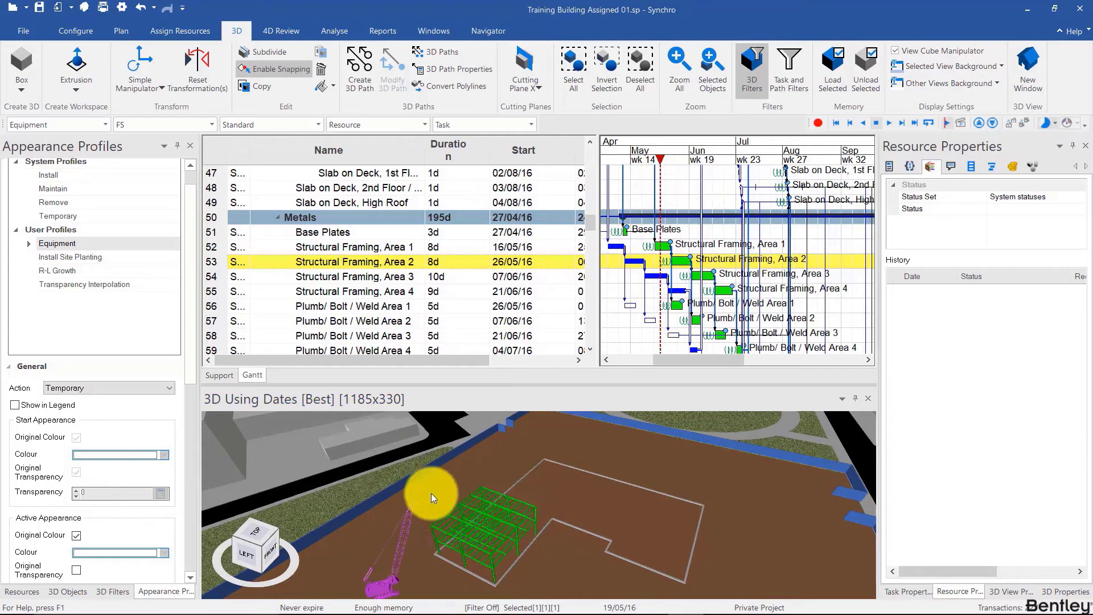
left_click(679, 160)
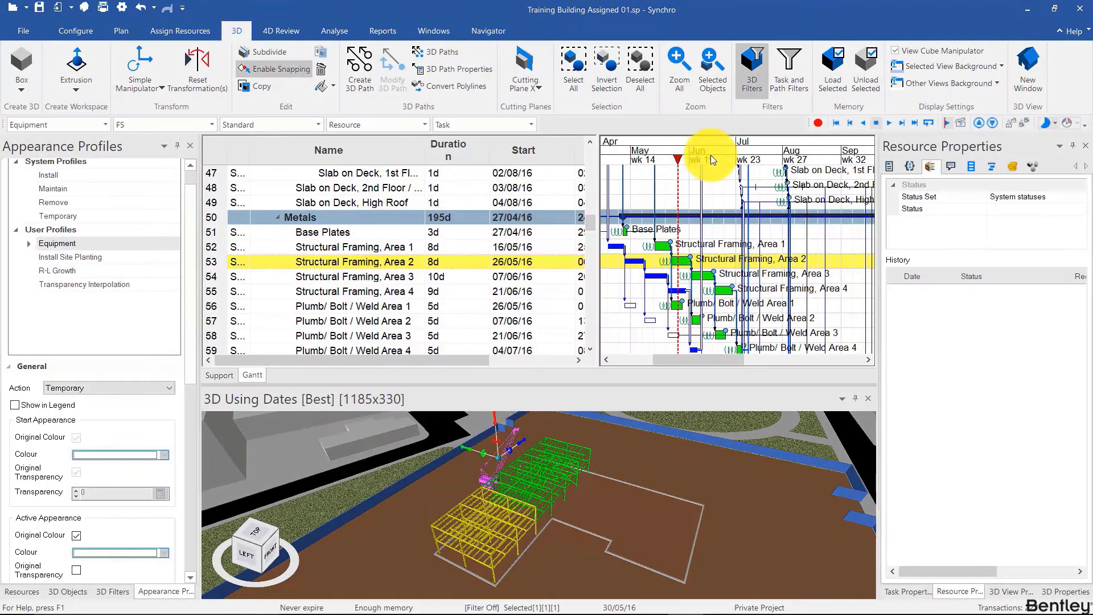
Step: Edit the crane as assigned to Structural Framing, Area 3 and drag it beside the frames
right_click(496, 481)
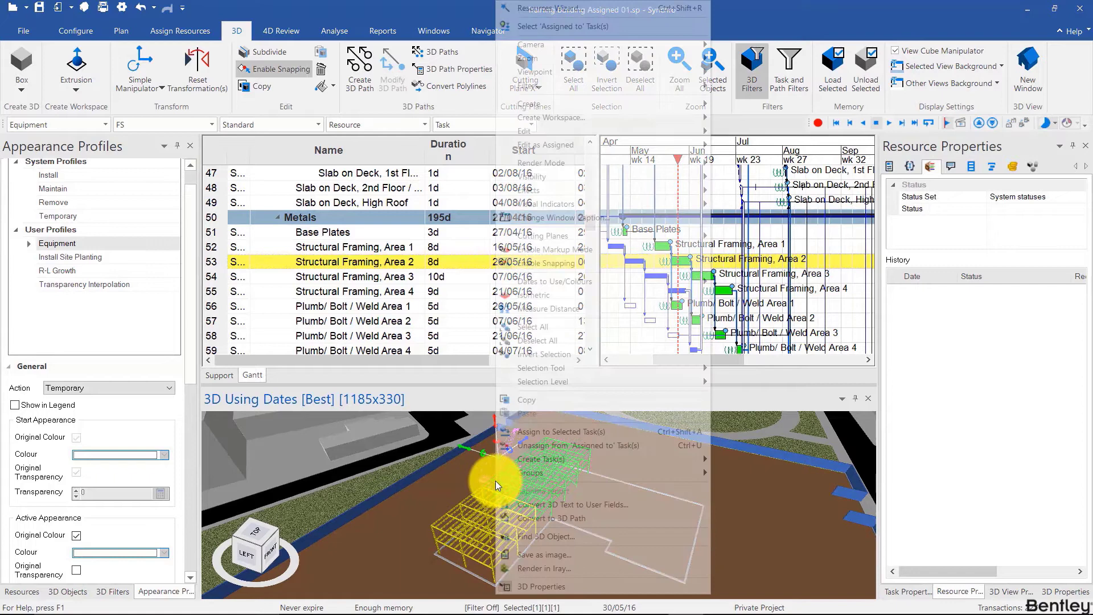
mouse_move(634, 146)
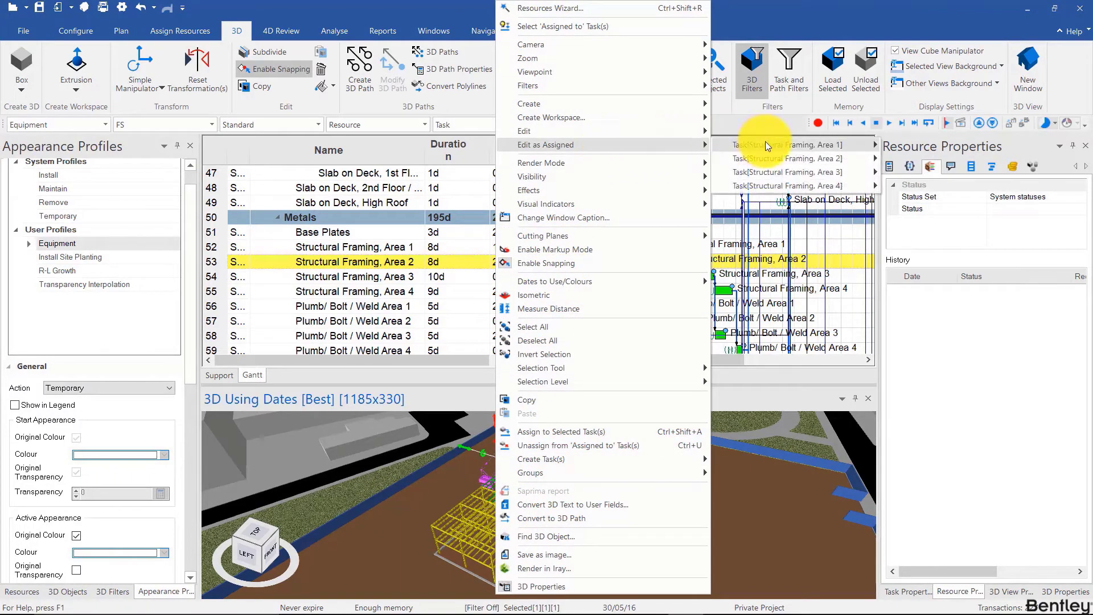
mouse_move(780, 172)
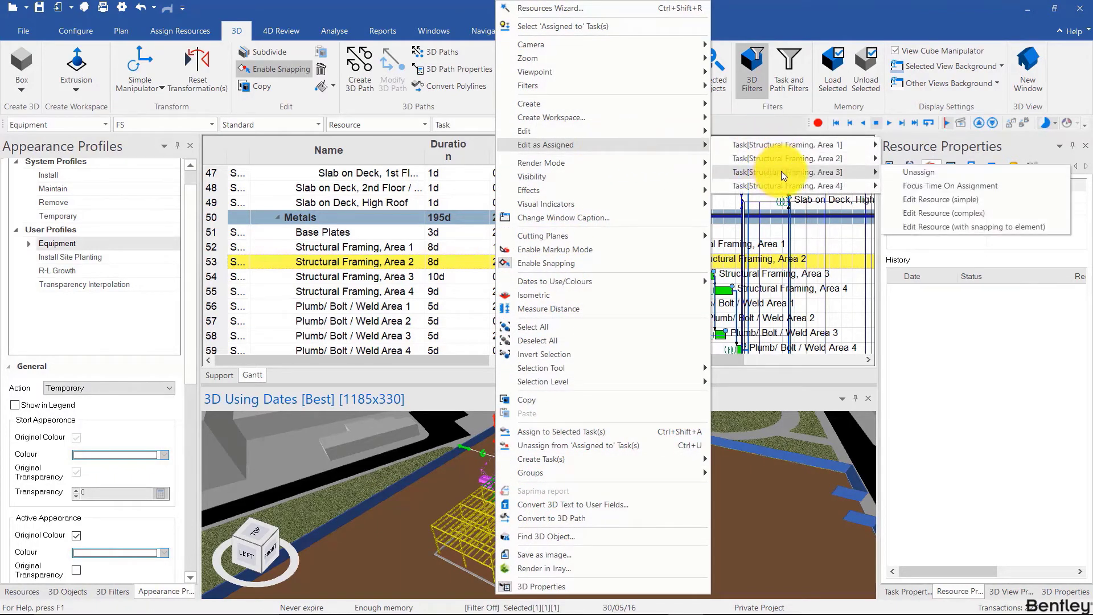
left_click(950, 200)
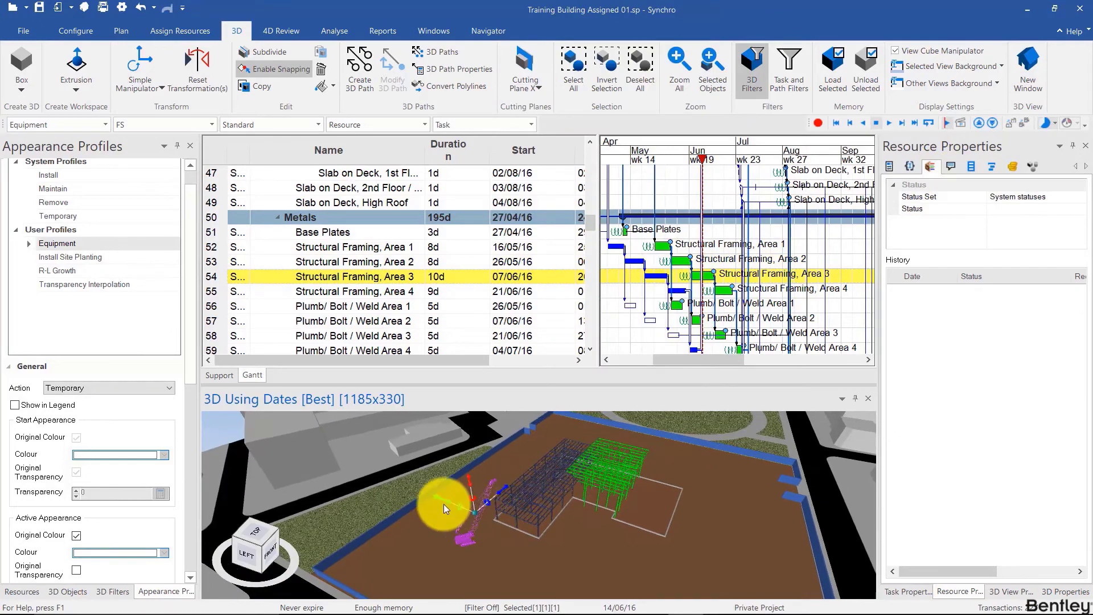
left_click_drag(441, 498, 514, 527)
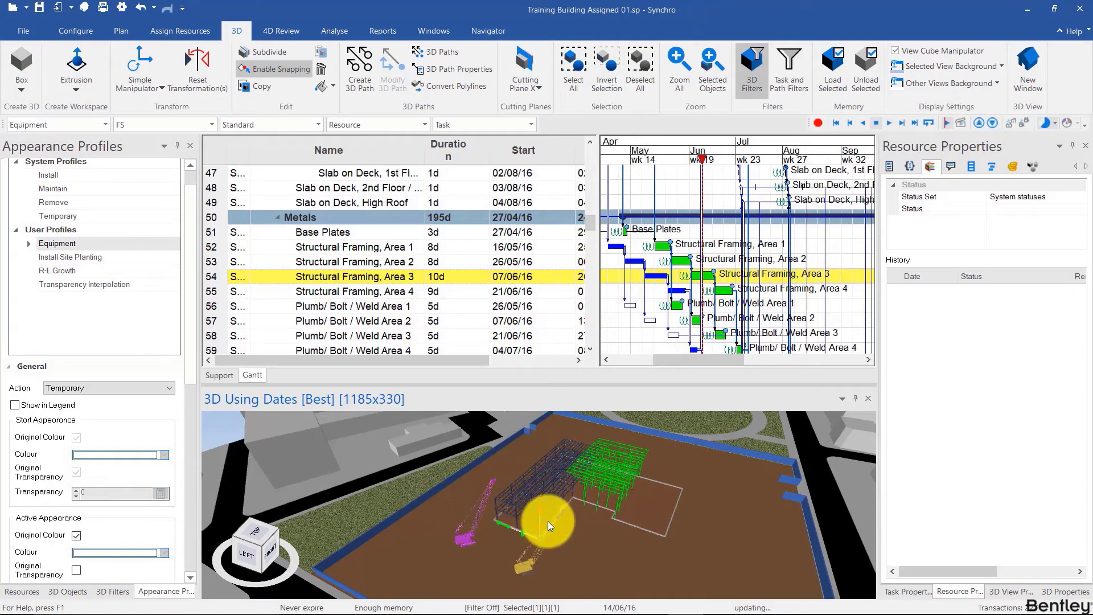
left_click_drag(627, 524, 732, 450)
scroll(657, 497, "up", 5)
scroll(605, 527, "down", 5)
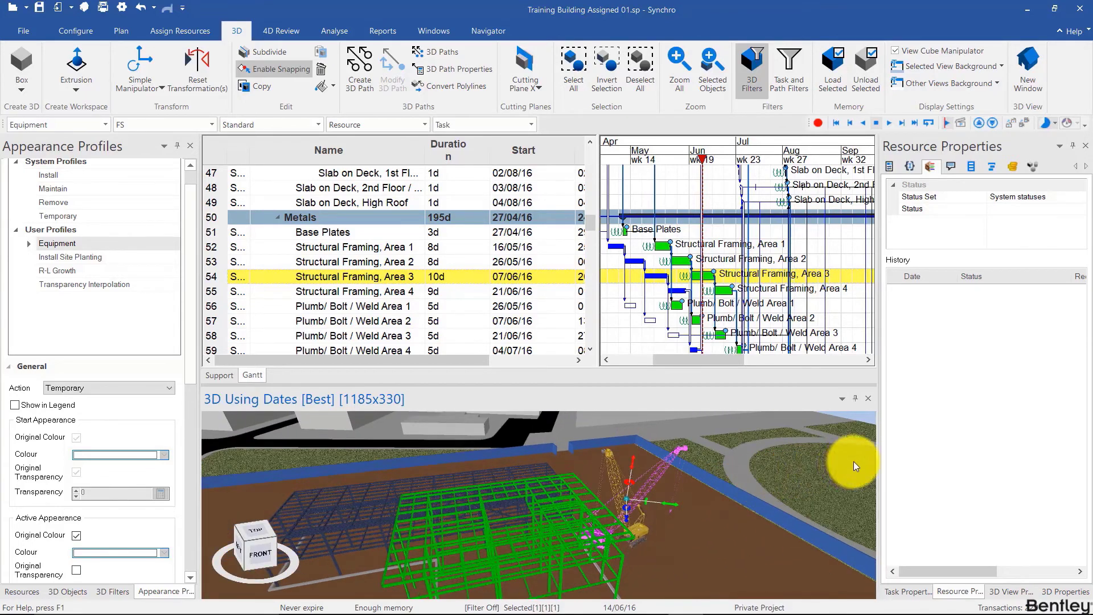
middle_click_drag(570, 516, 517, 440)
Step: Edit the crane as assigned to Structural Framing, Area 4
right_click(516, 440)
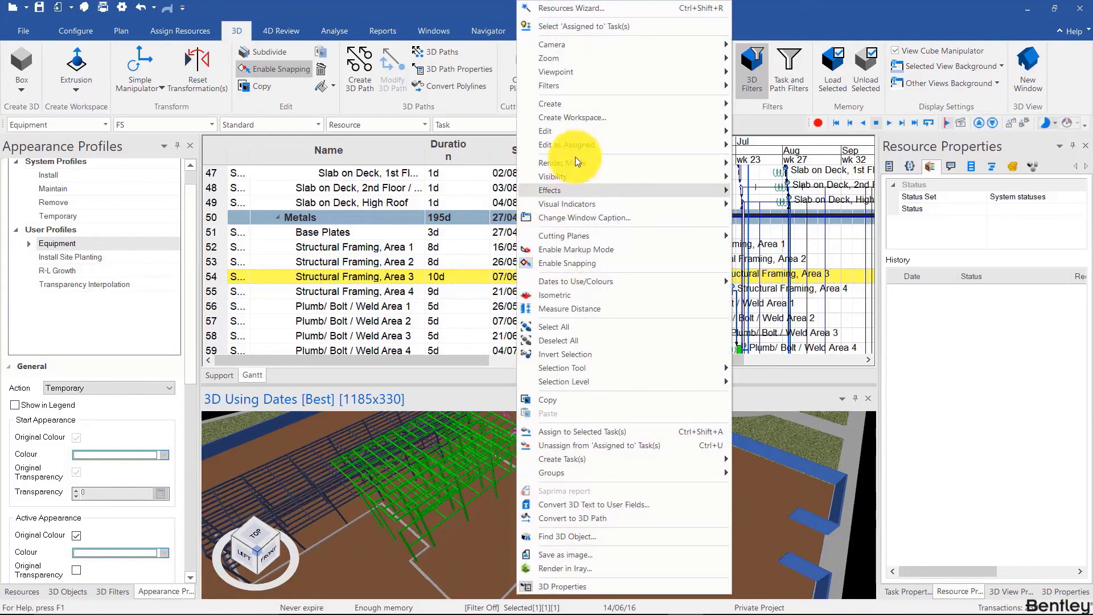
mouse_move(589, 153)
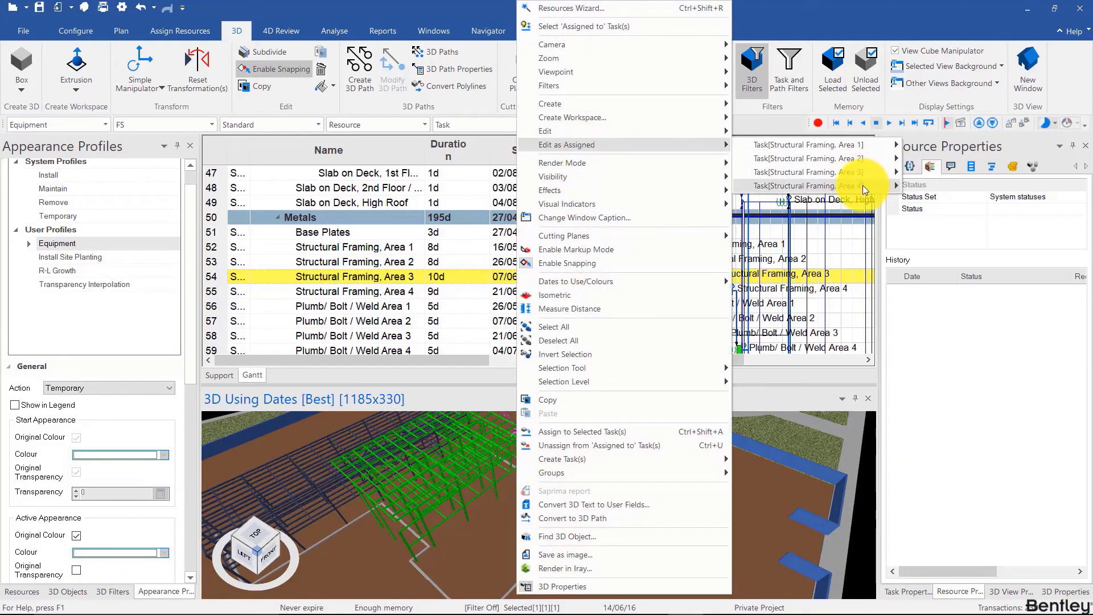
mouse_move(873, 188)
left_click(971, 199)
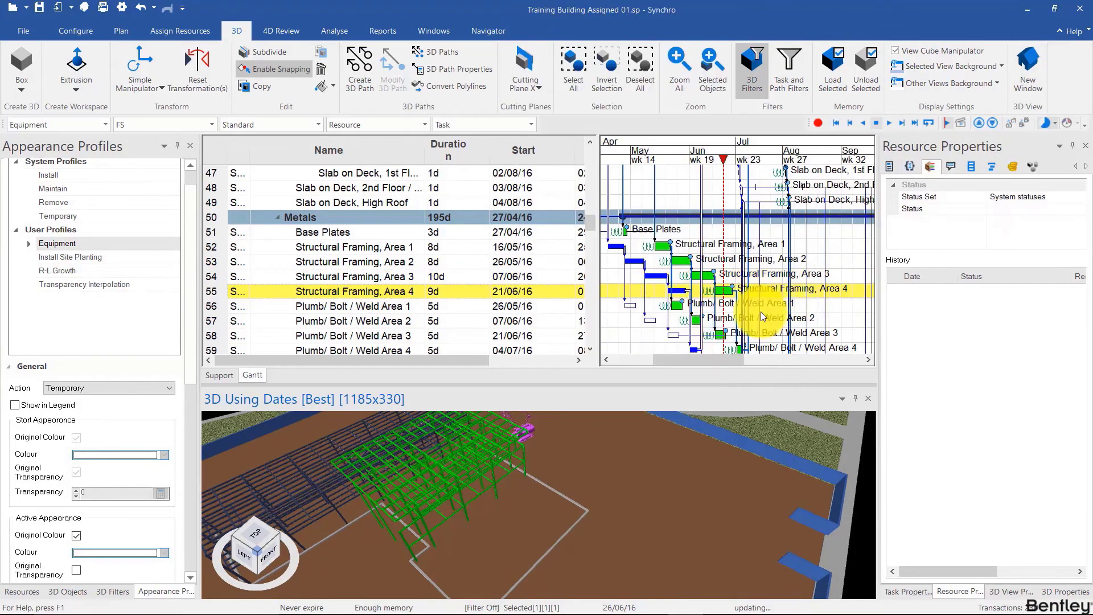
Step: Rotate the crane into place beside the green steel frames
middle_click_drag(489, 519, 308, 484)
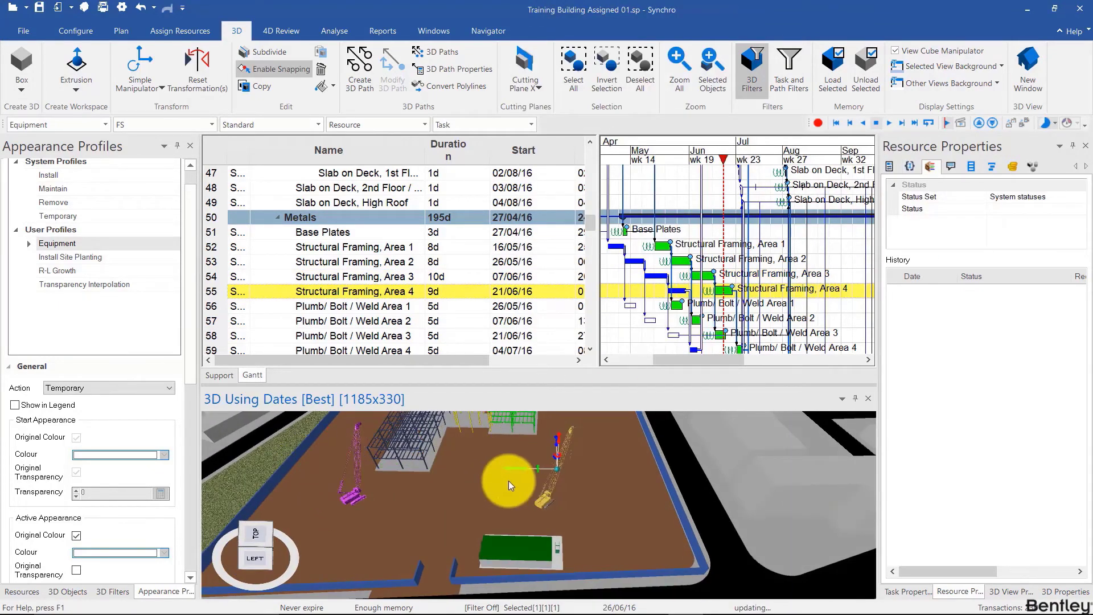
middle_click_drag(478, 452, 566, 481)
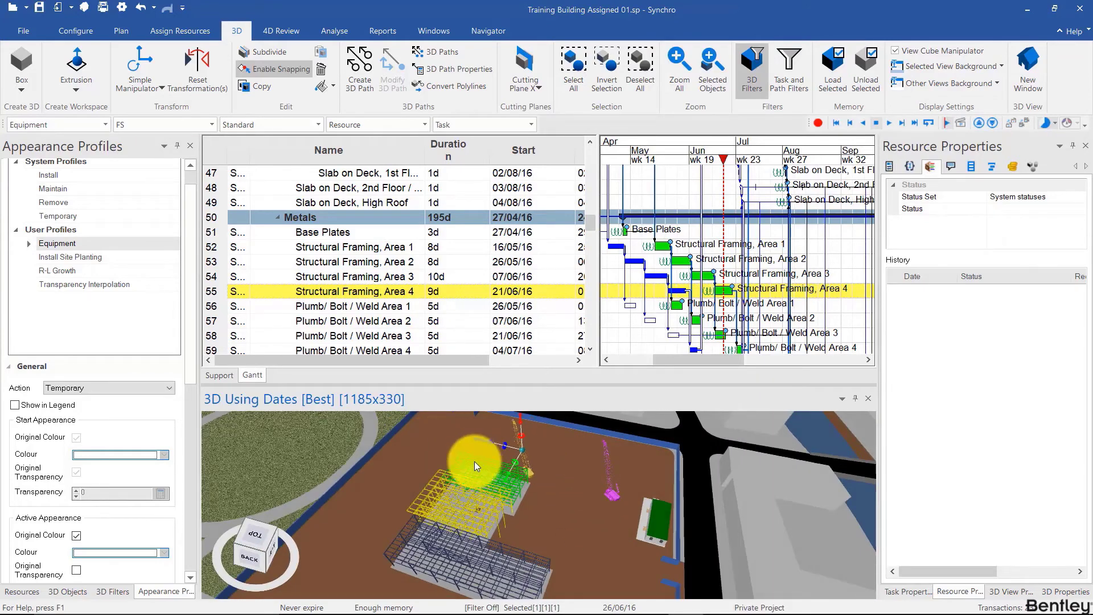
middle_click_drag(474, 462, 598, 463)
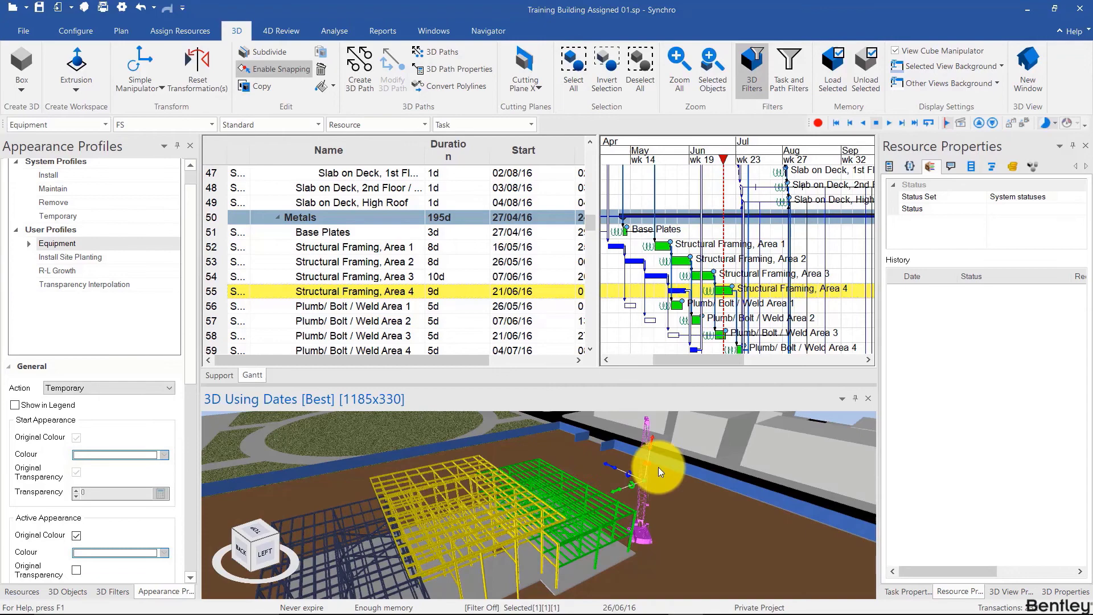
left_click_drag(647, 464, 598, 510)
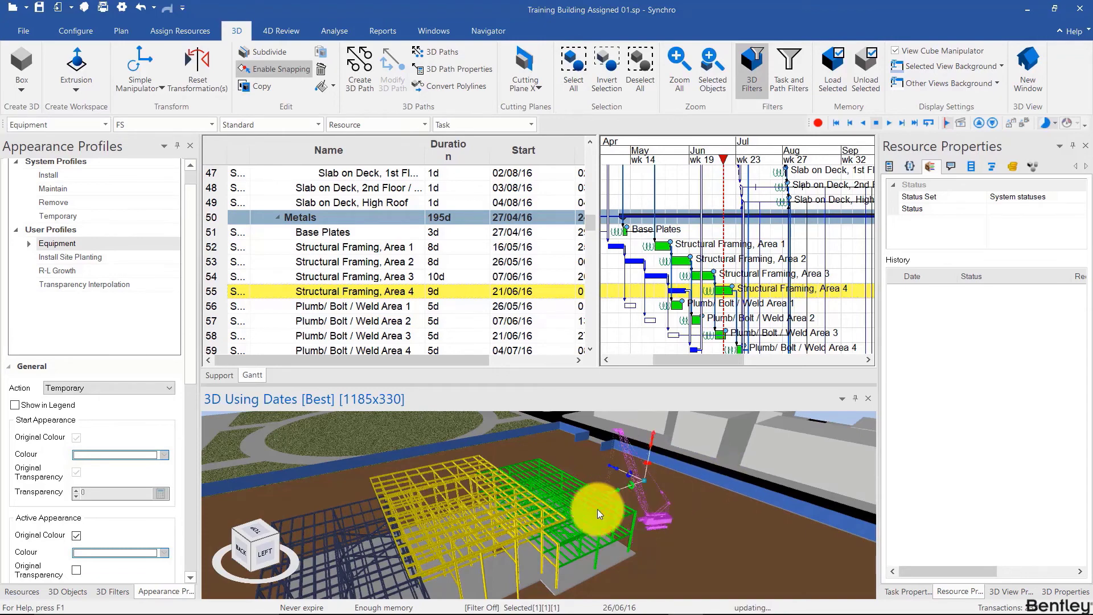
middle_click_drag(597, 510, 536, 514)
Step: Release the crane and advance the focus date to 04/07/16 to review the finished steel framing
left_click(535, 536)
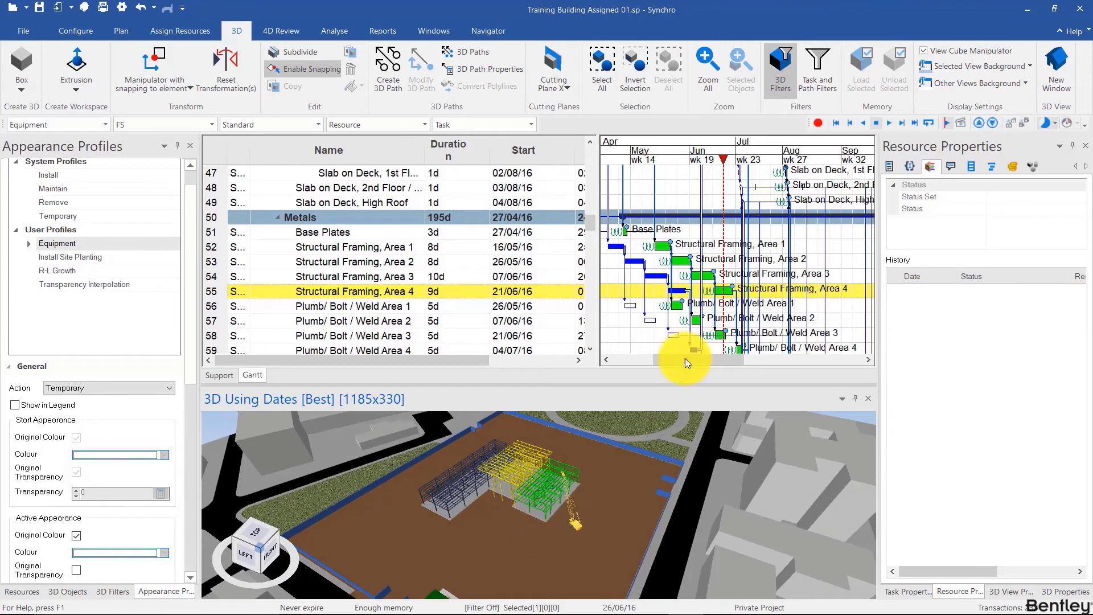
left_click_drag(654, 159, 736, 189)
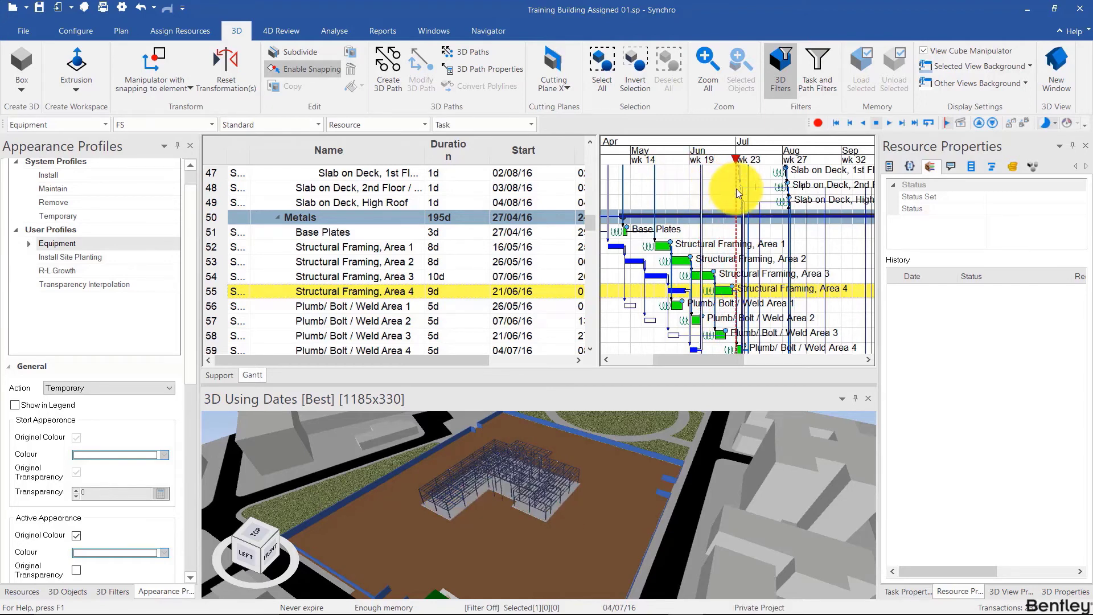